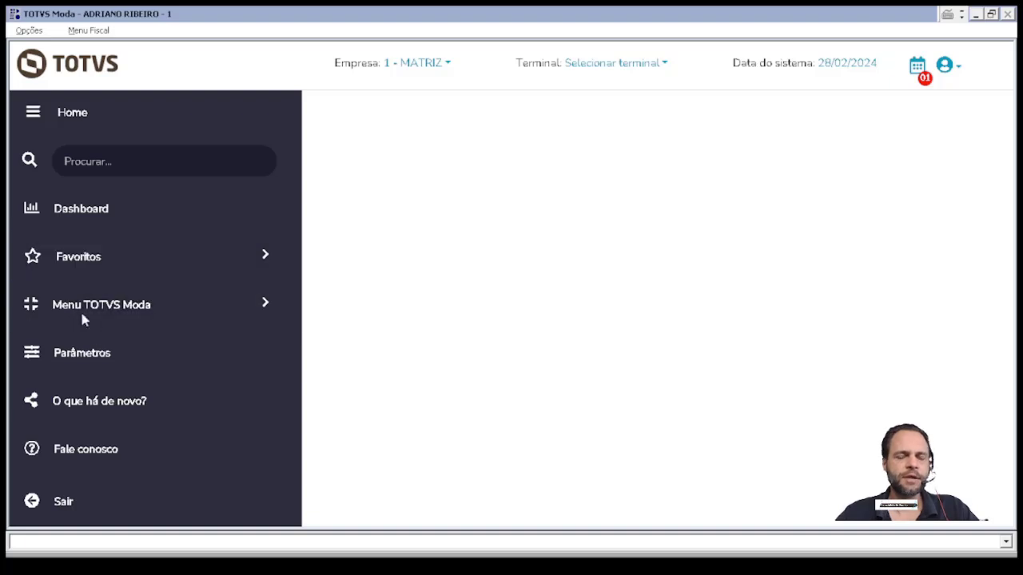
Step: Open the ADMFL007 - Manutenção de Parâmetro component from the Administração module of TOTVS Moda
{"action": "left_click", "coordinate": [75, 311]}
{"action": "left_click", "coordinate": [64, 359]}
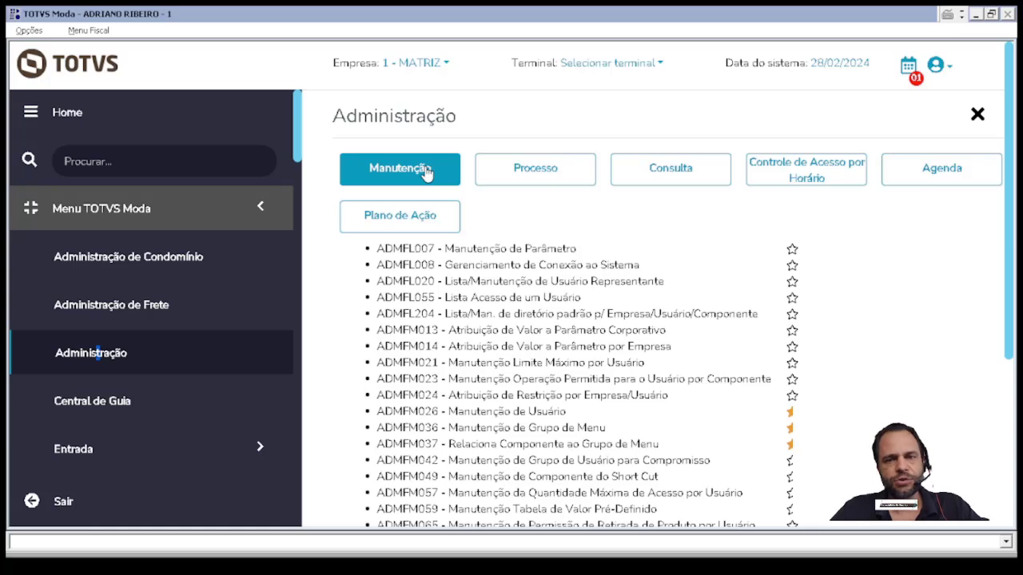
{"action": "left_click", "coordinate": [452, 253]}
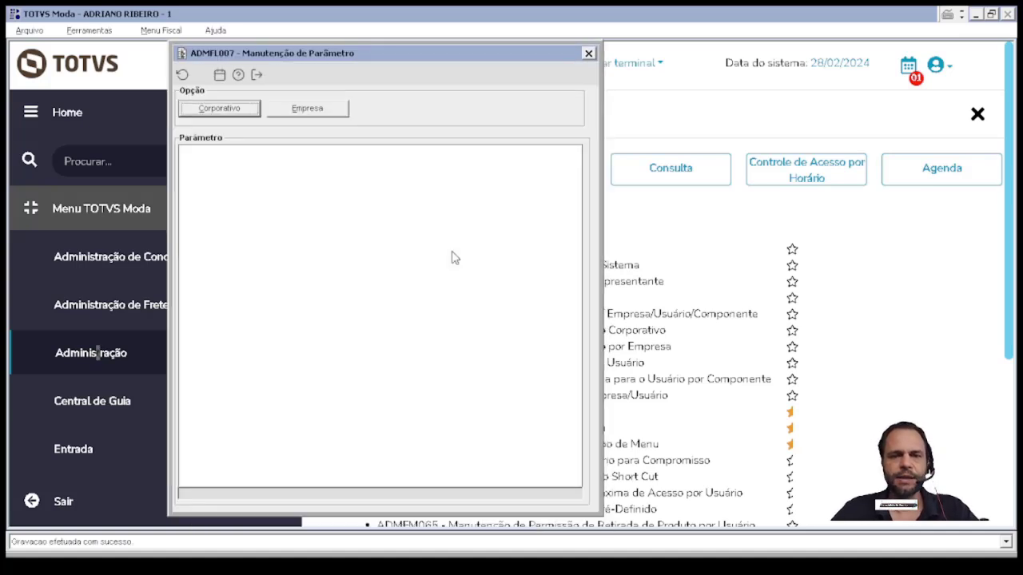
{"action": "left_click_drag", "start_coordinate": [389, 68], "coordinate": [432, 61]}
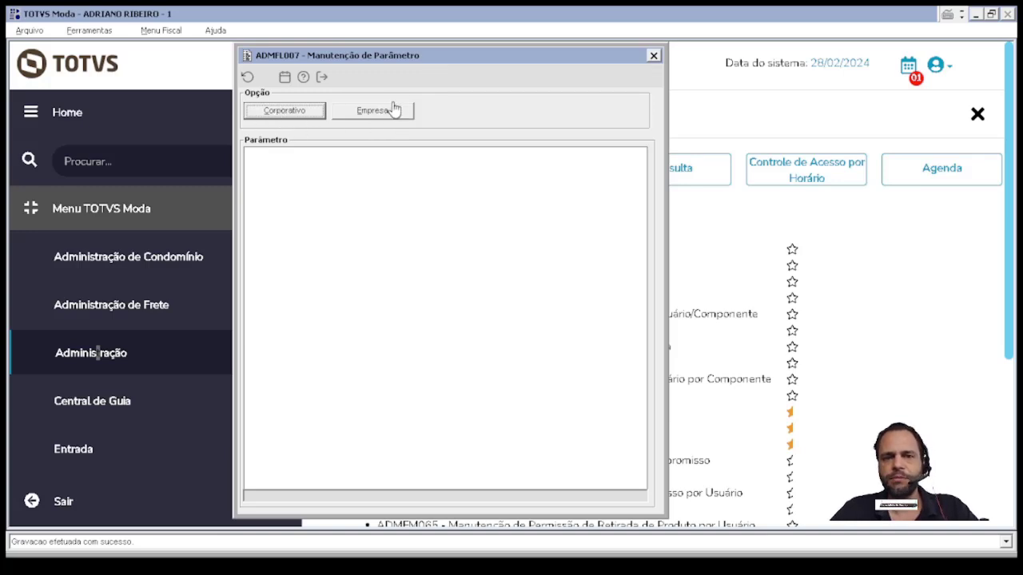
Step: List the corporate parameters and expand the CONTAS A RECEBER group under FINANCEIRO NOVO
{"action": "left_click", "coordinate": [304, 116]}
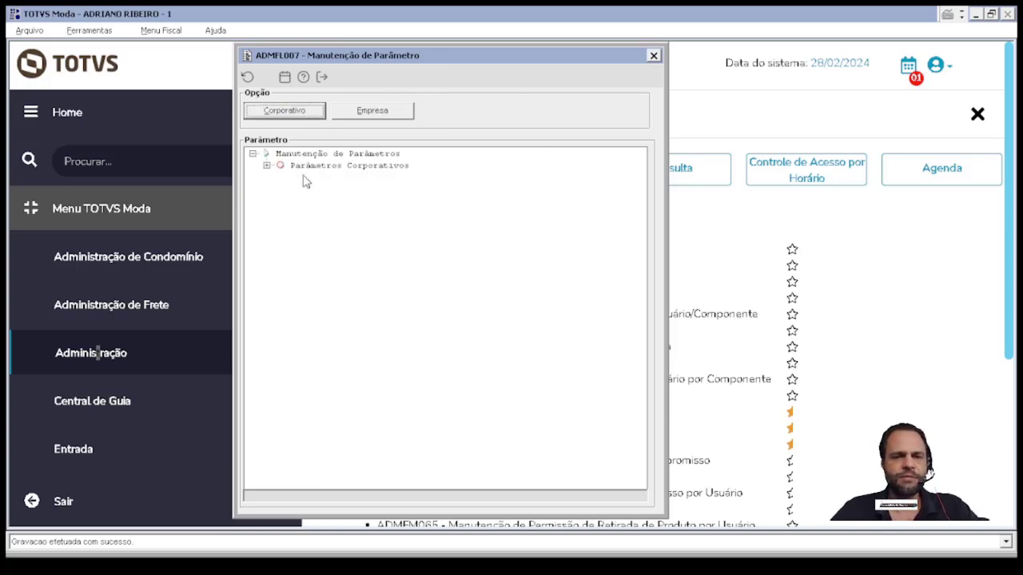
{"action": "left_click", "coordinate": [266, 167]}
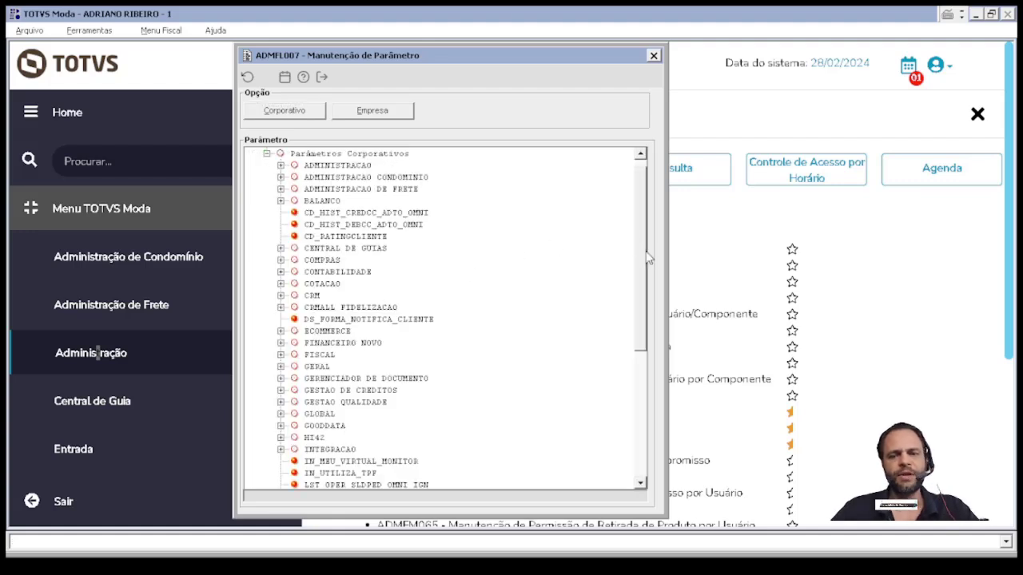
{"action": "left_click_drag", "start_coordinate": [641, 257], "coordinate": [646, 165]}
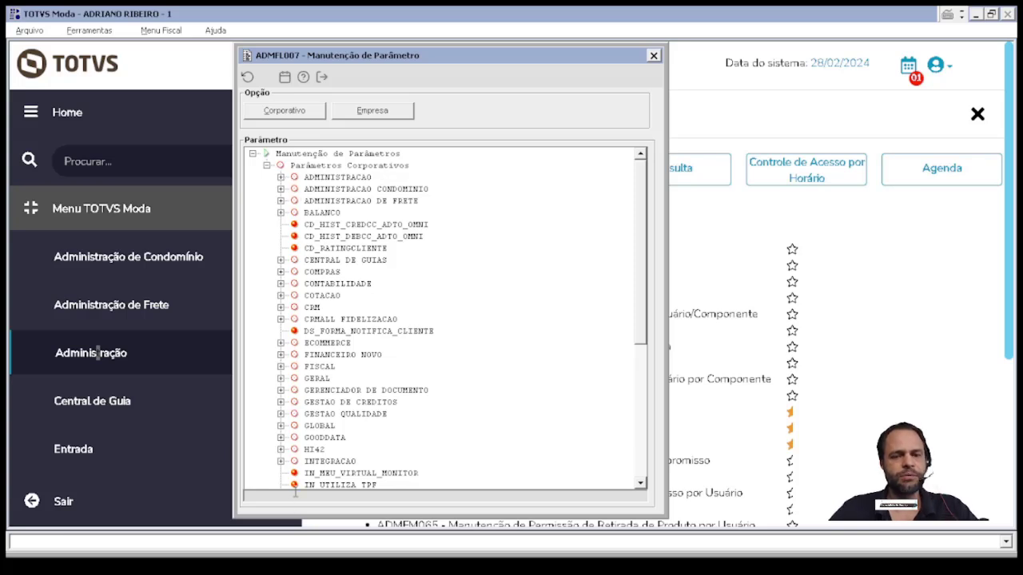
{"action": "left_click", "coordinate": [281, 354]}
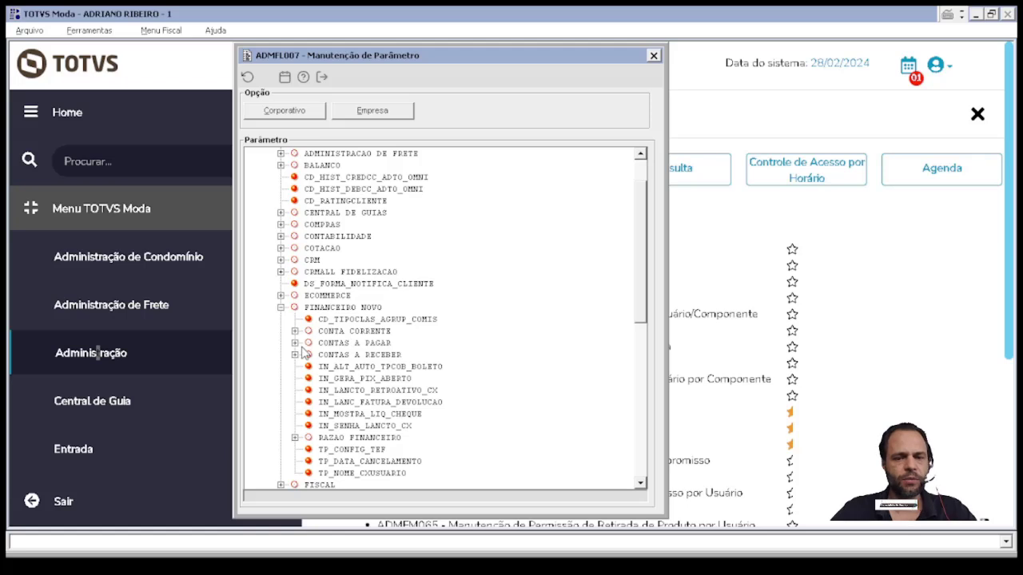
{"action": "left_click", "coordinate": [295, 355]}
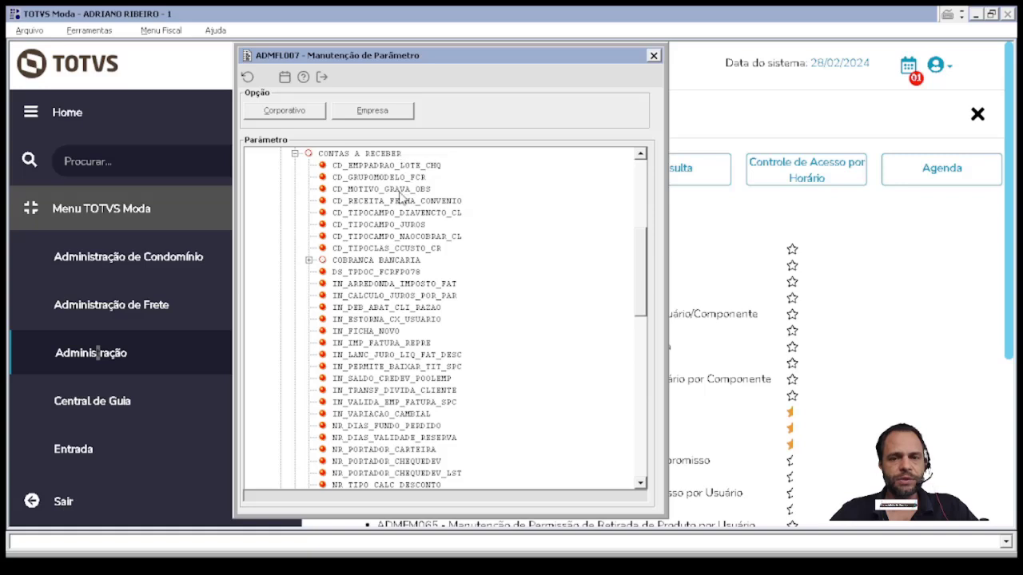
Step: Open the IN_VARIACAO_CAMBIAL parameter and examine its group, global value, description and item value field
{"action": "double_click", "coordinate": [363, 416]}
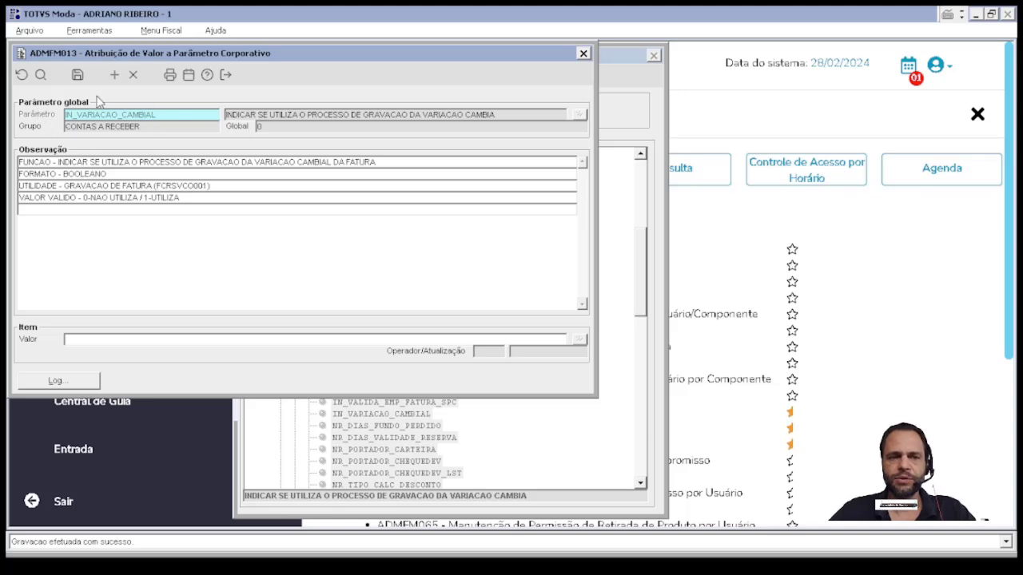
{"action": "left_click", "coordinate": [160, 128]}
{"action": "left_click", "coordinate": [260, 127]}
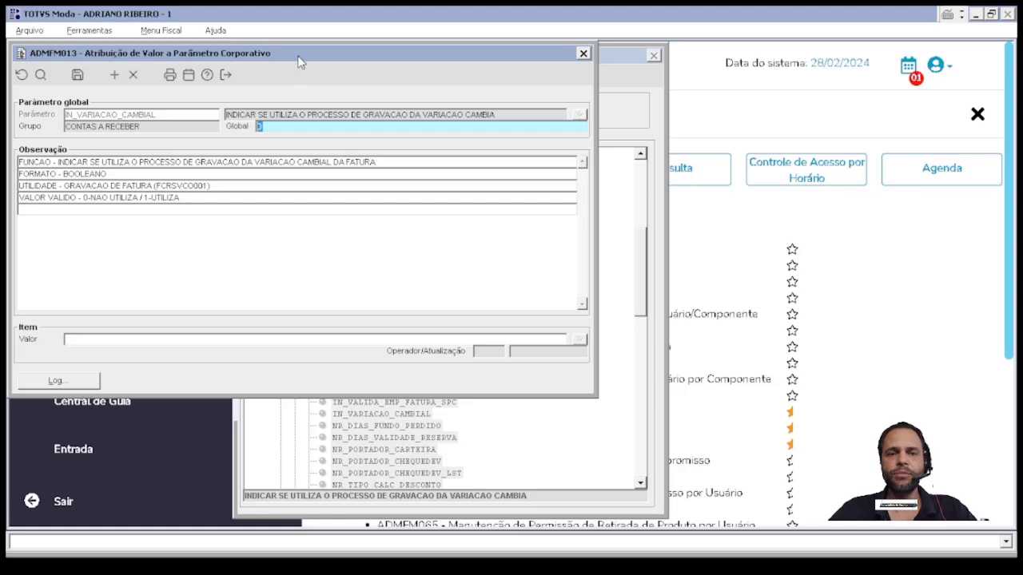
{"action": "left_click_drag", "start_coordinate": [299, 57], "coordinate": [369, 73]}
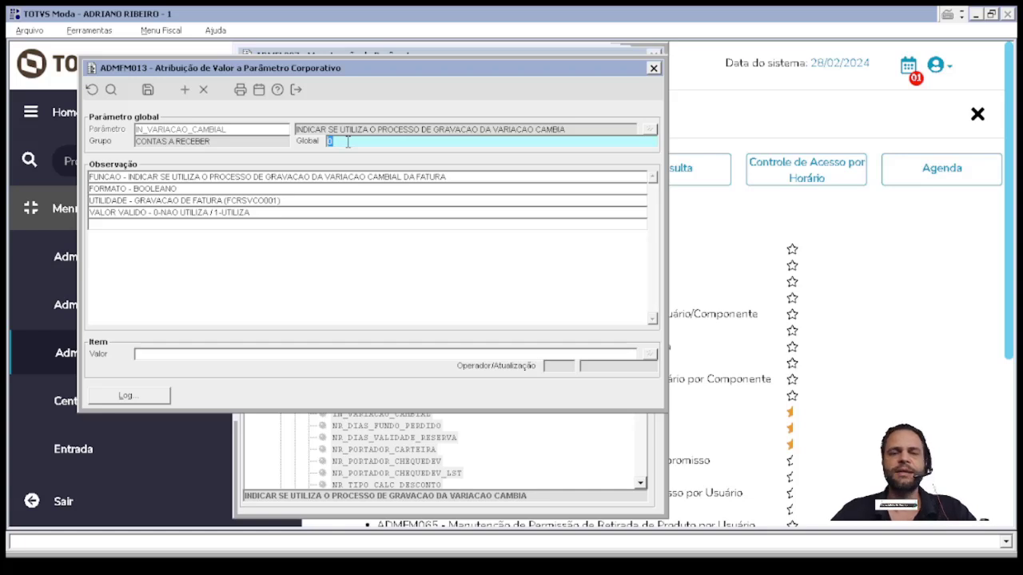
{"action": "left_click", "coordinate": [184, 356]}
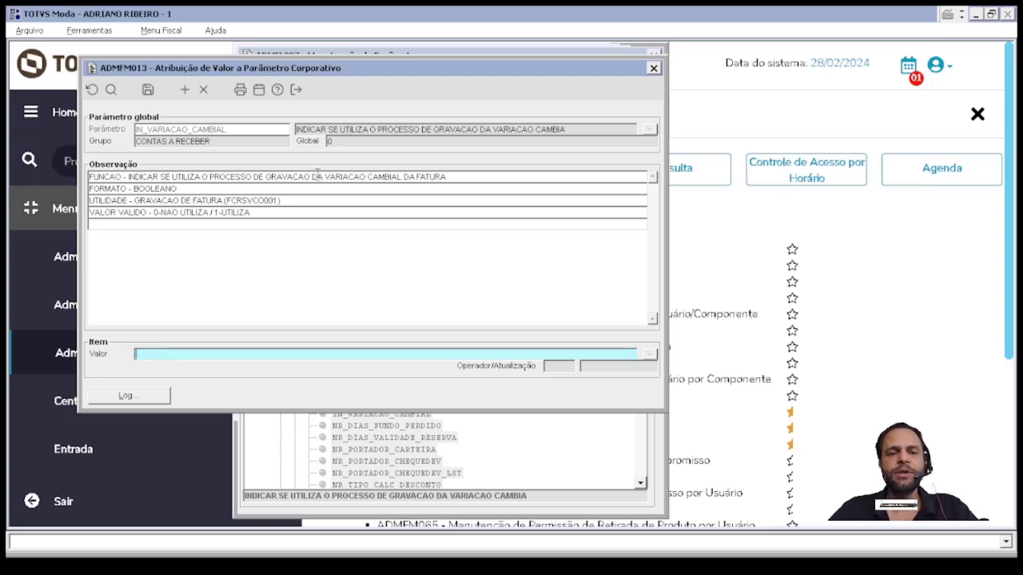
{"action": "left_click", "coordinate": [335, 142]}
{"action": "left_click_drag", "start_coordinate": [335, 143], "coordinate": [310, 134]}
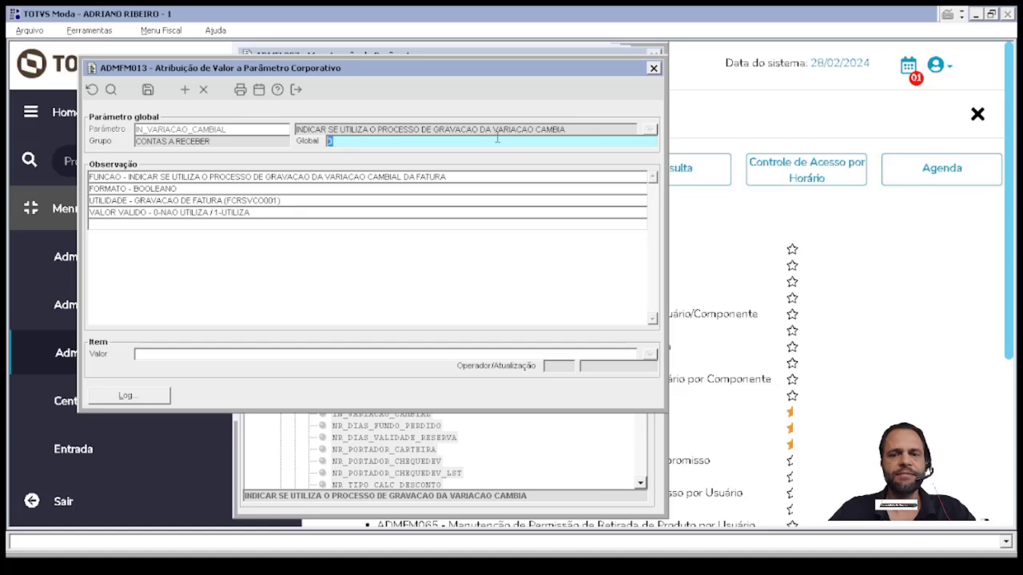
{"action": "left_click", "coordinate": [592, 128]}
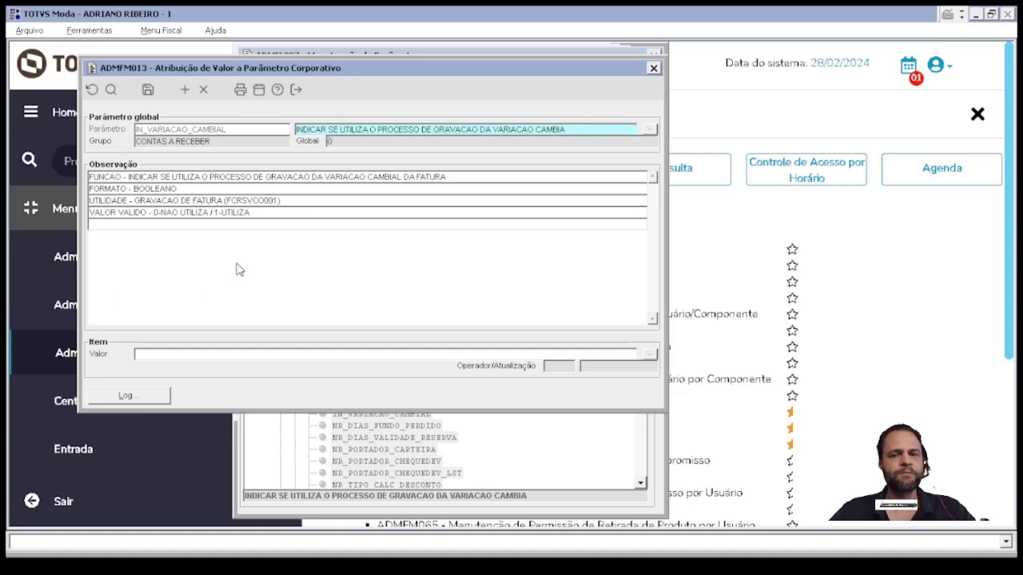
Step: Read the function, format and utility notes of IN_VARIACAO_CAMBIAL and compare them with its global value
{"action": "left_click_drag", "start_coordinate": [130, 177], "coordinate": [464, 186]}
{"action": "double_click", "coordinate": [144, 189]}
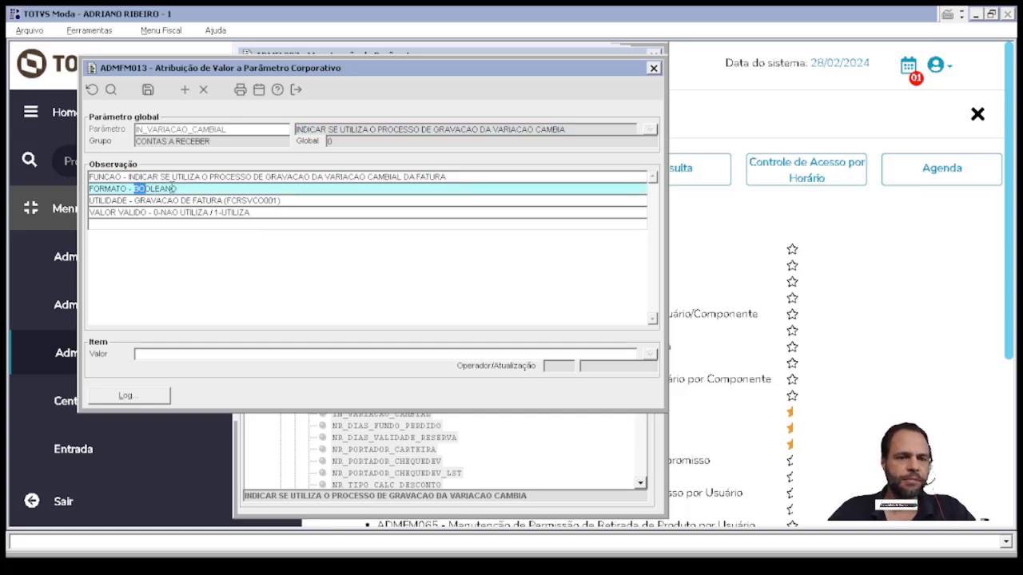
{"action": "left_click_drag", "start_coordinate": [136, 200], "coordinate": [302, 201]}
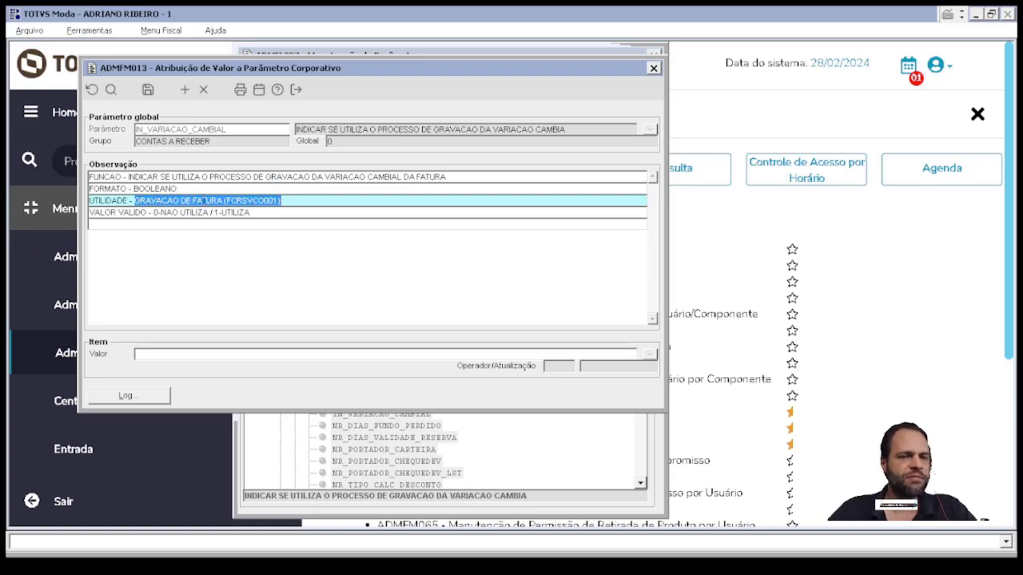
{"action": "left_click", "coordinate": [330, 142]}
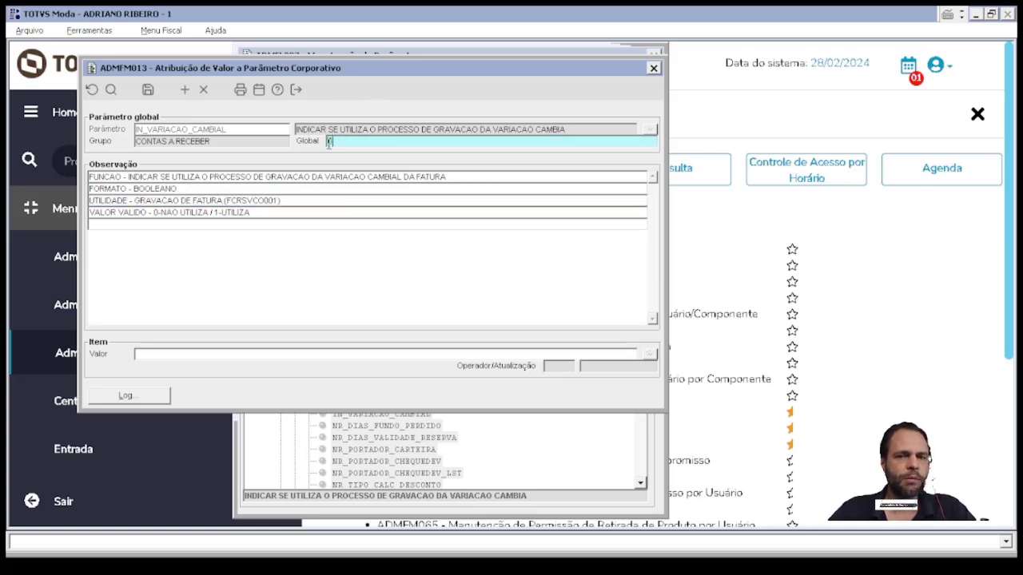
Step: Enter 1 as the item value of IN_VARIACAO_CAMBIAL and close the parameter without saving
{"action": "left_click", "coordinate": [205, 351]}
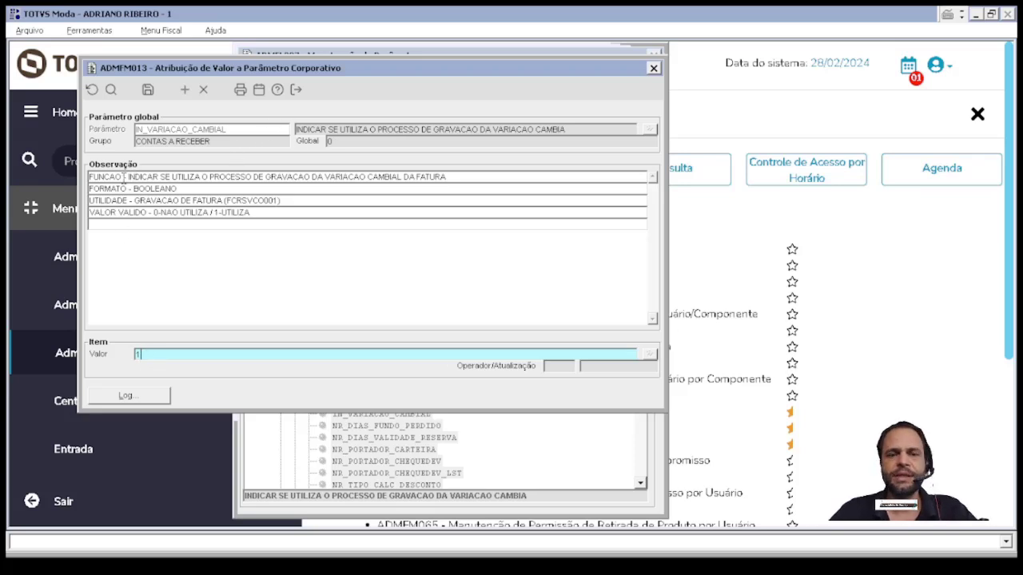
{"action": "left_click_drag", "start_coordinate": [152, 355], "coordinate": [112, 355]}
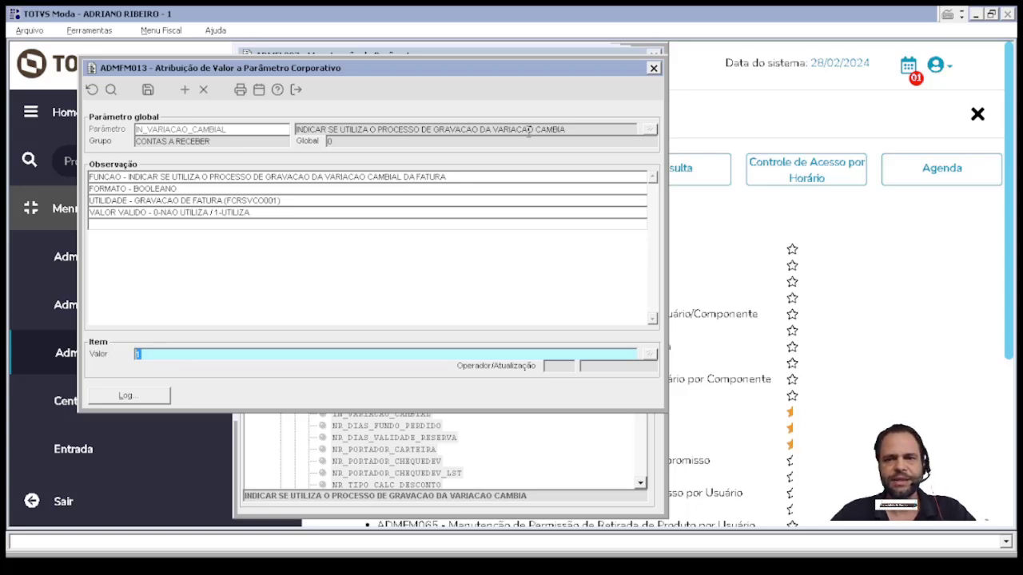
{"action": "left_click", "coordinate": [654, 68]}
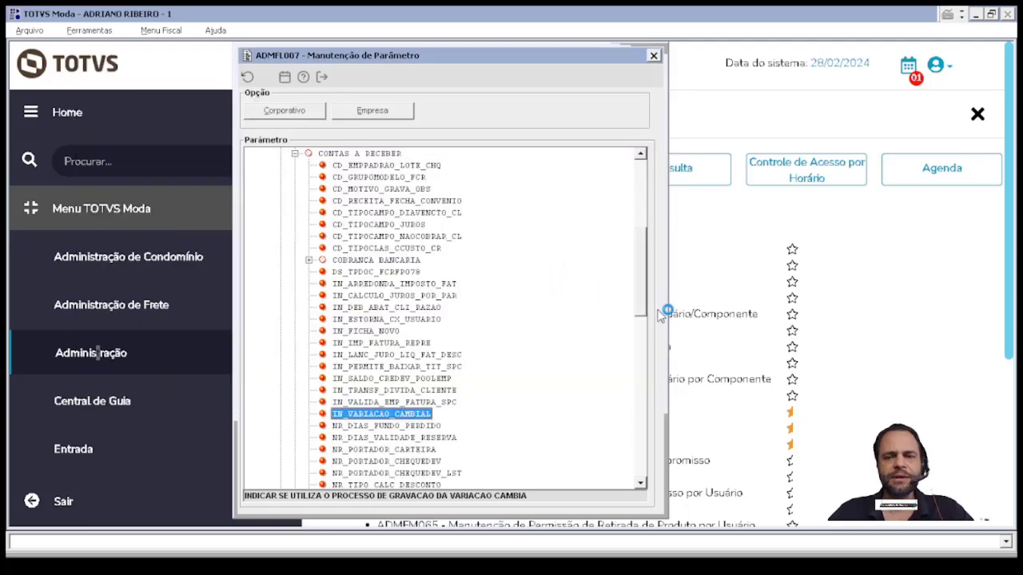
Step: Switch the parameter tree to the per-company parameters and expand the COMISSAO group
{"action": "left_click_drag", "start_coordinate": [650, 293], "coordinate": [660, 392]}
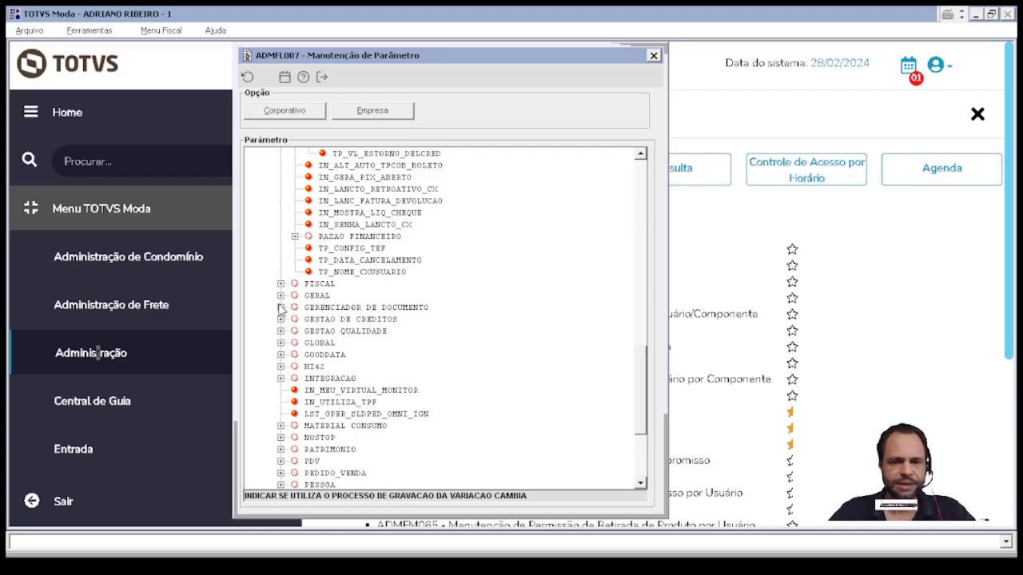
{"action": "left_click", "coordinate": [370, 112]}
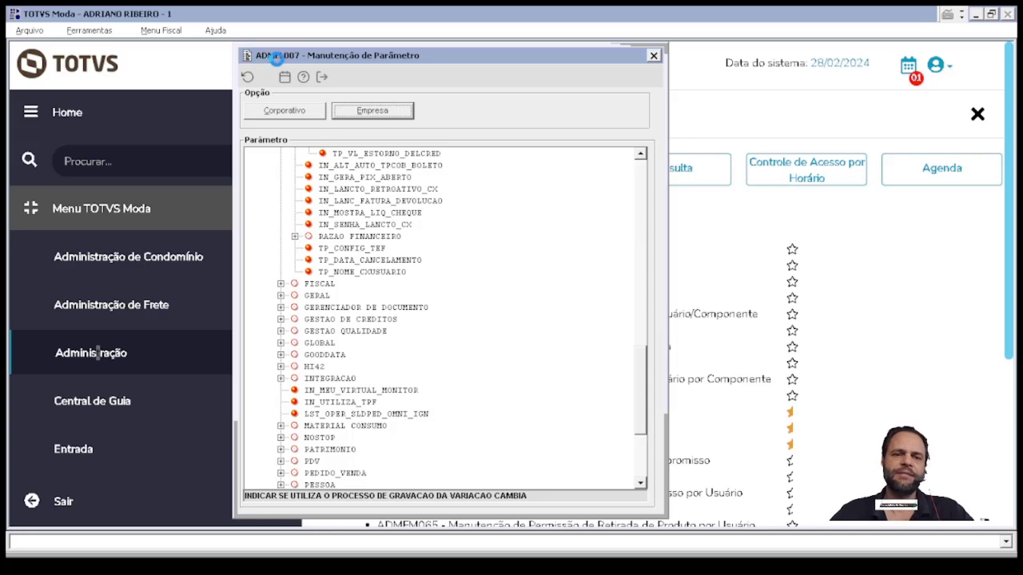
{"action": "left_click", "coordinate": [267, 166]}
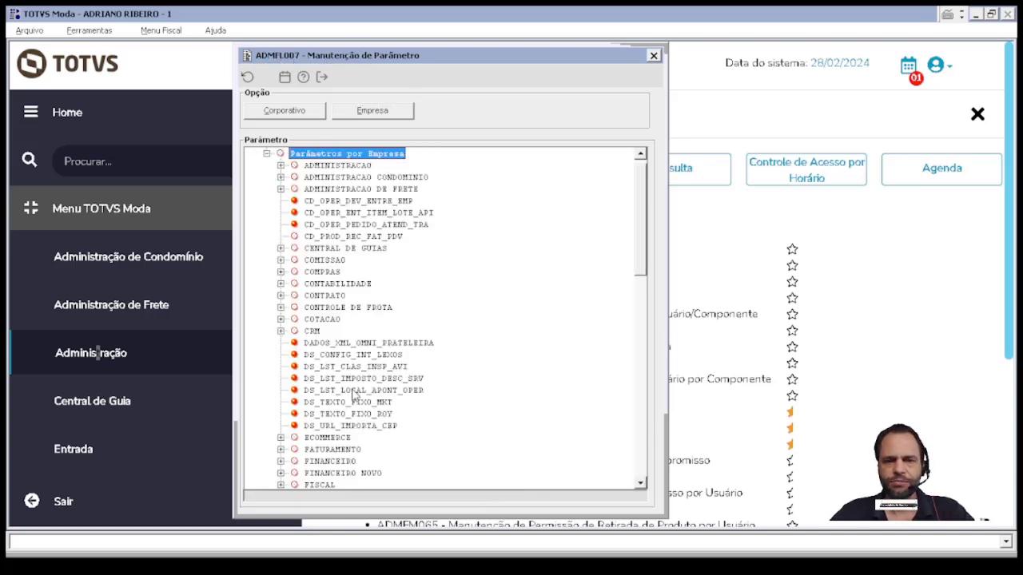
{"action": "left_click", "coordinate": [281, 261]}
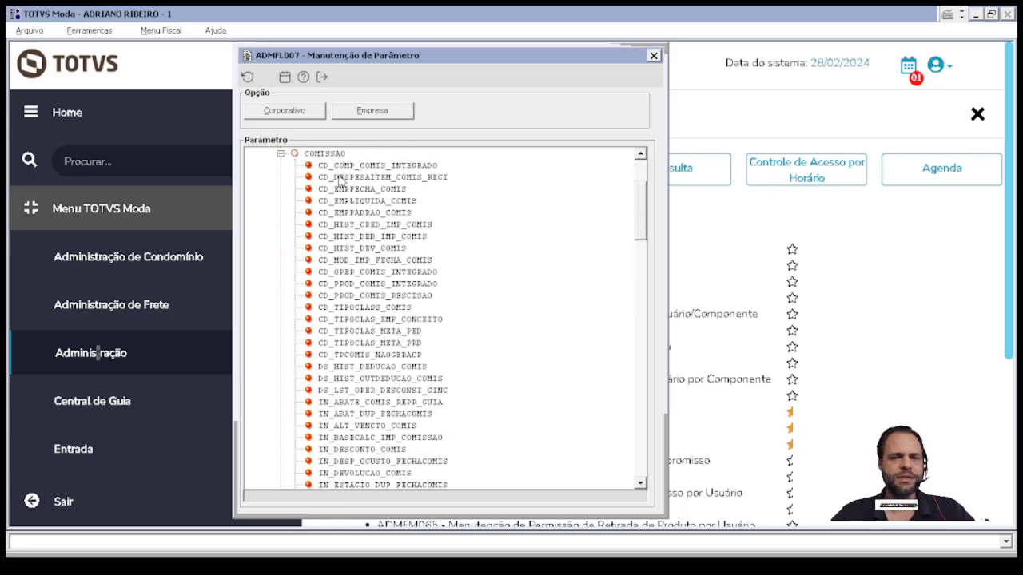
Step: Open the CD_EMPPADRAO_COMIS parameter, examine the value field of each listed company, and close it
{"action": "double_click", "coordinate": [356, 213]}
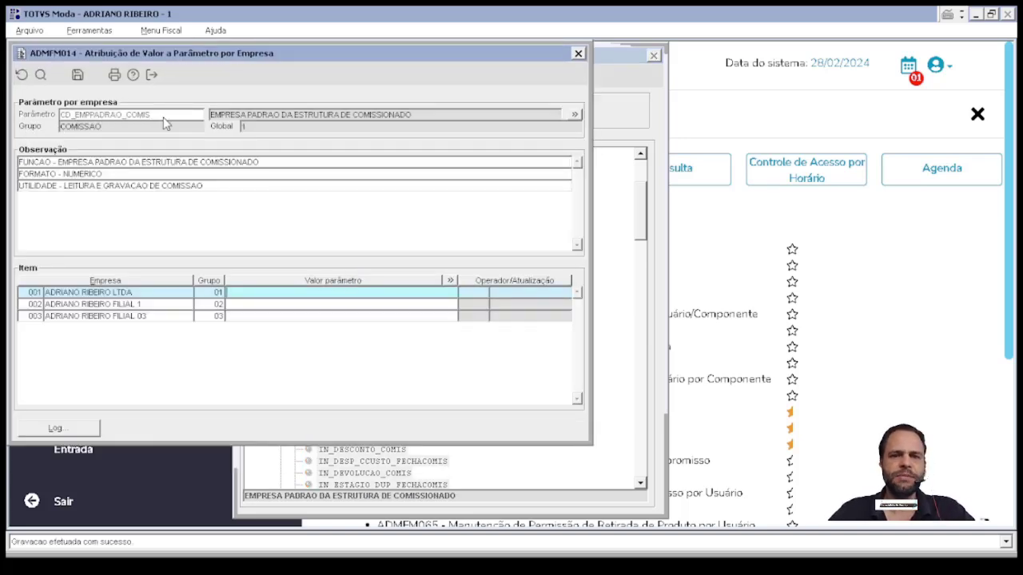
{"action": "key", "text": "Down"}
{"action": "key", "text": "Down"}
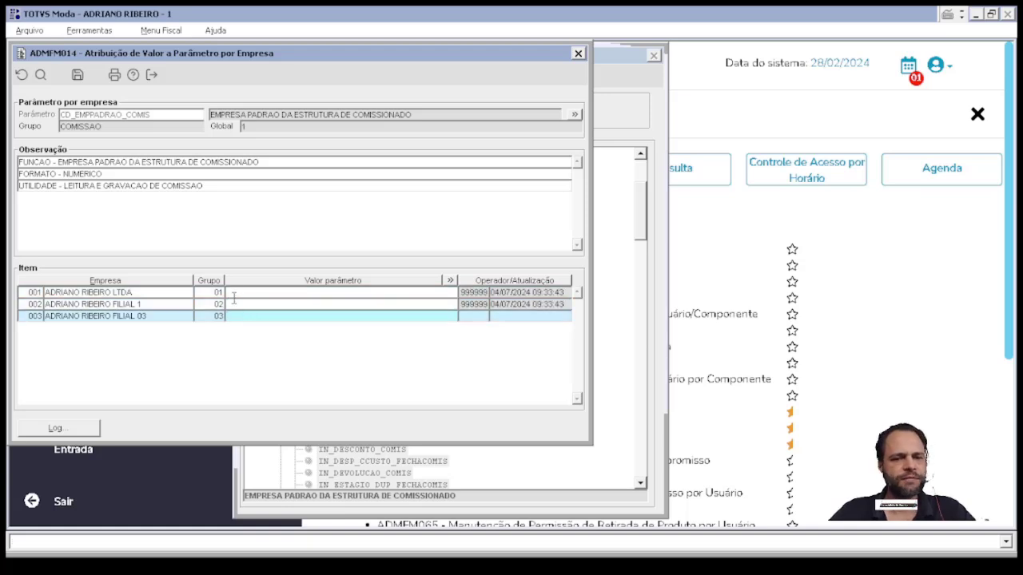
{"action": "left_click", "coordinate": [234, 301]}
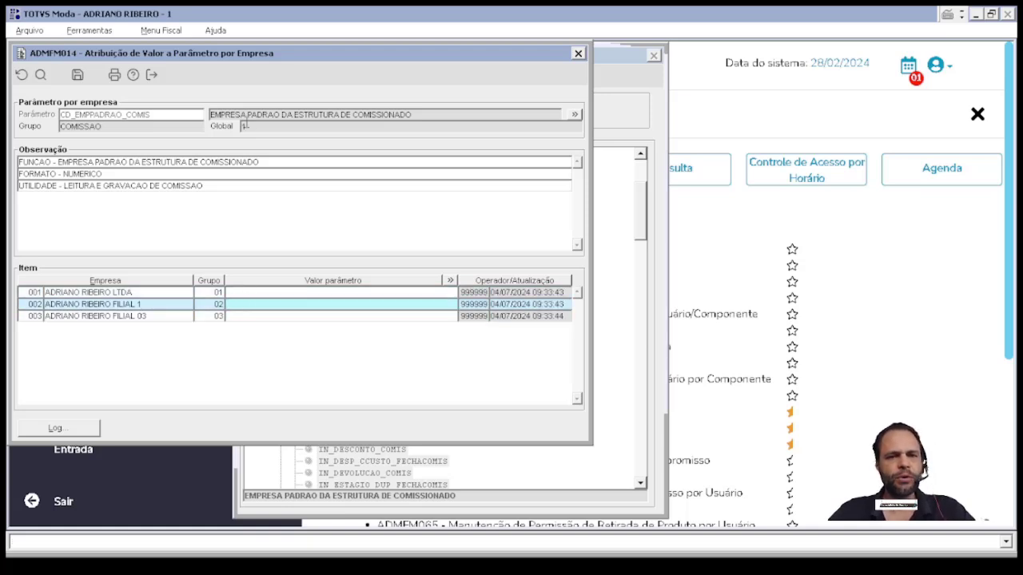
{"action": "left_click", "coordinate": [236, 302]}
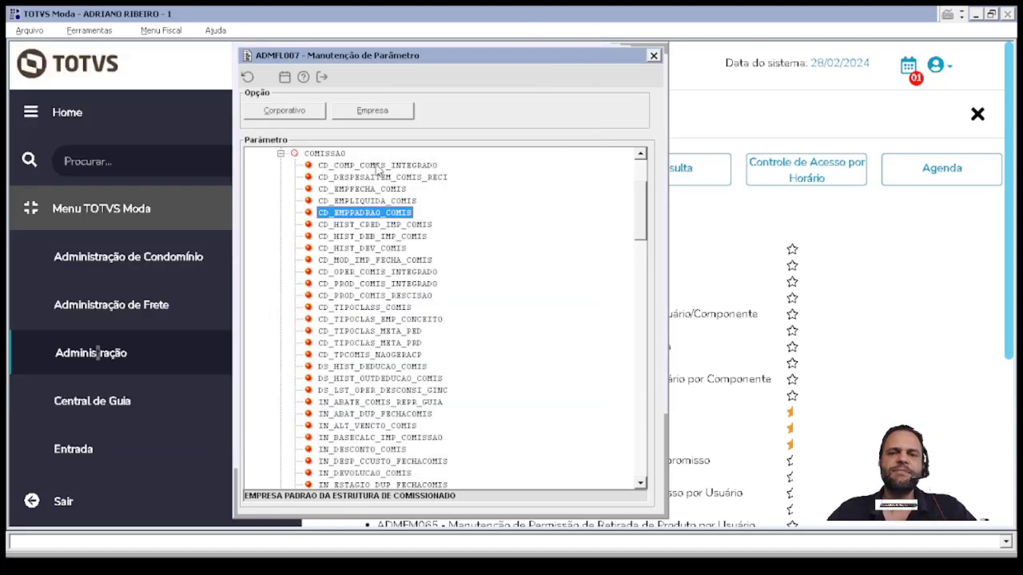
{"action": "left_click", "coordinate": [578, 53]}
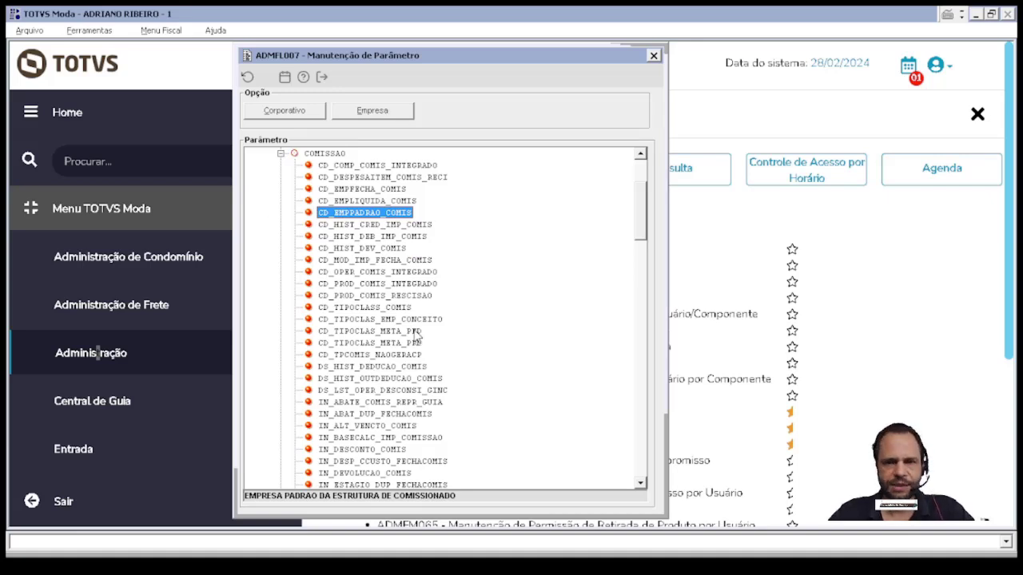
Step: Close the parameter maintenance window and open the corporate parameter lookup list from ADMFM013
{"action": "left_click", "coordinate": [653, 56]}
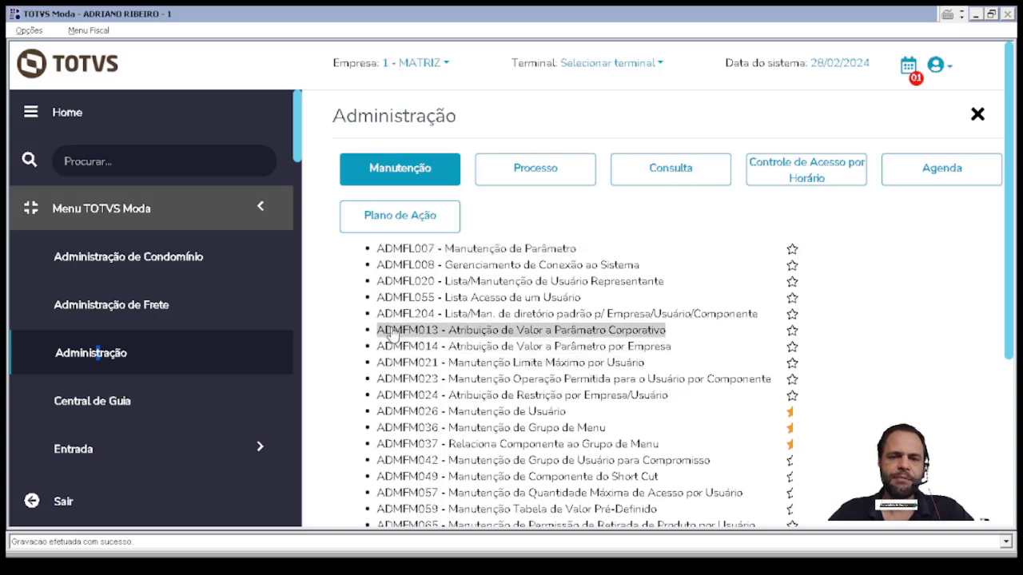
{"action": "left_click", "coordinate": [452, 334]}
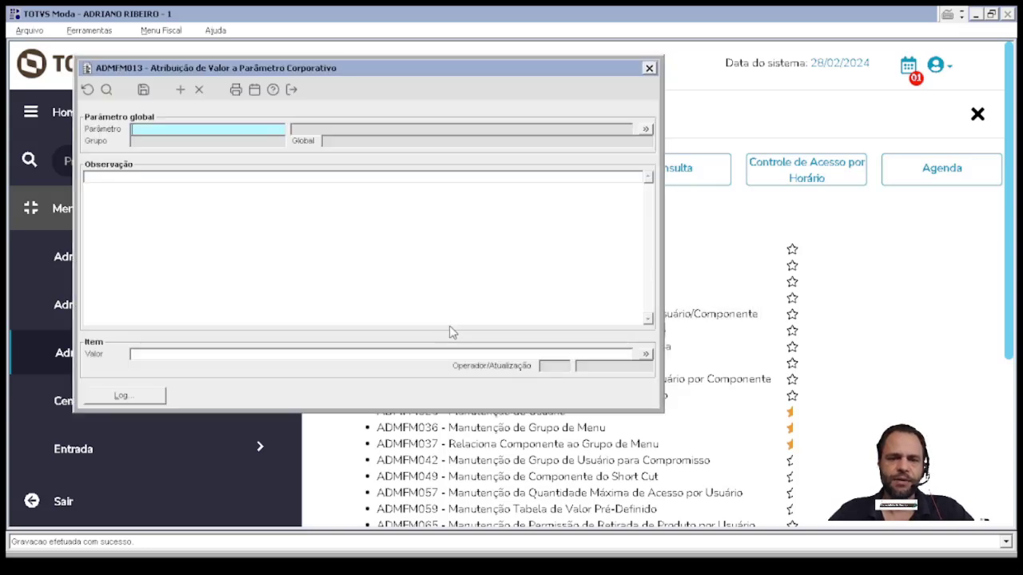
{"action": "double_click", "coordinate": [186, 128]}
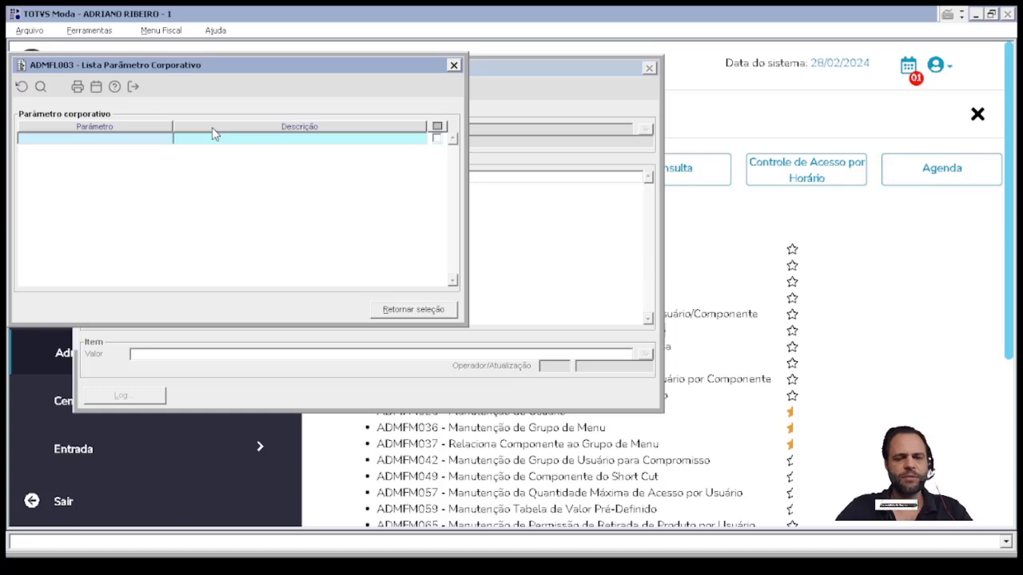
Step: Search the corporate parameter list for parameter names matching "*BARRA *"
{"action": "left_click", "coordinate": [159, 139]}
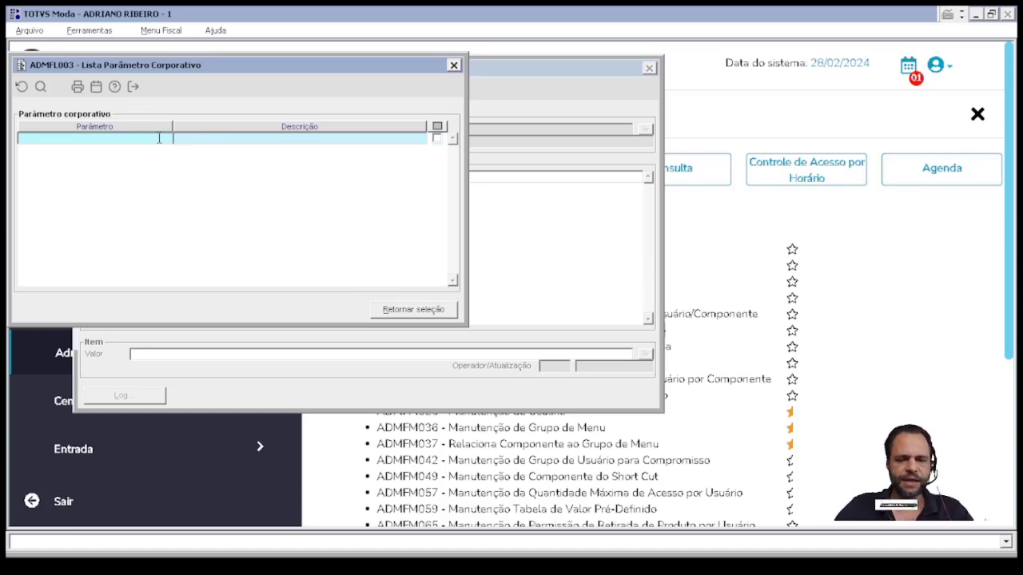
{"action": "type", "text": "*BARRA *"}
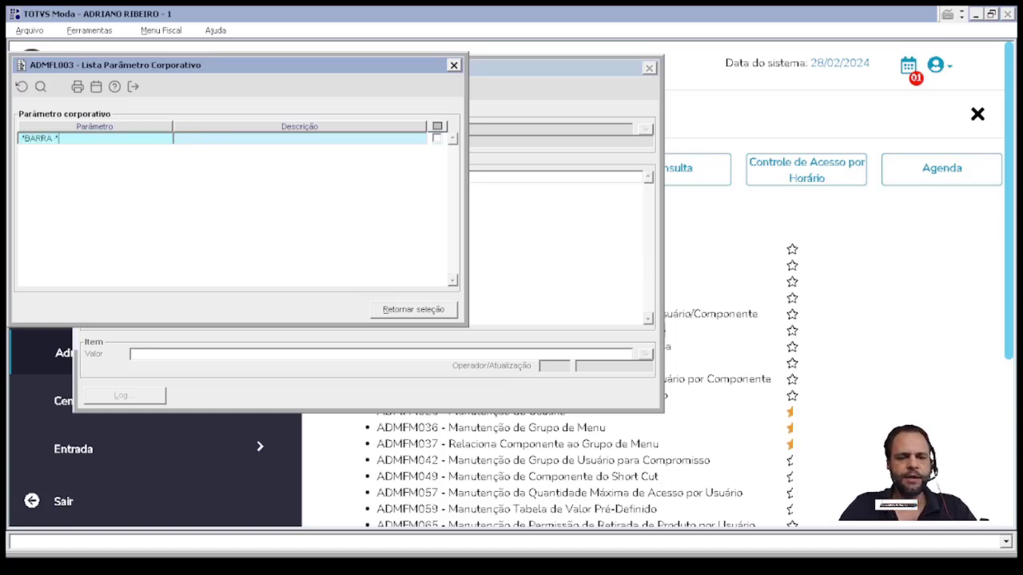
{"action": "key", "text": "Return"}
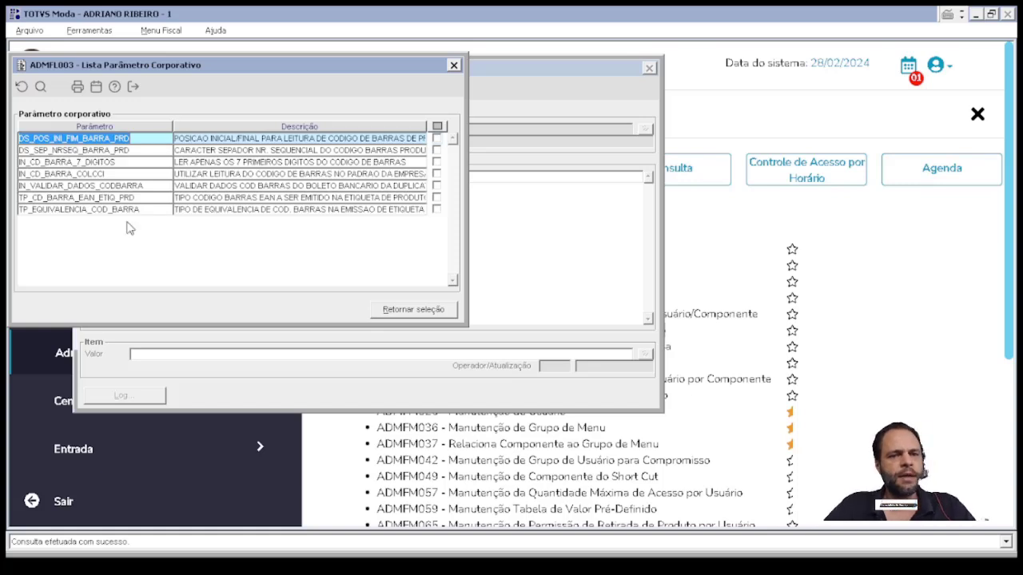
Step: Load the TP_EQUIVALENCIA_COD_BARRA corporate parameter and examine its description, observation notes with the valid options, and global value
{"action": "left_click", "coordinate": [32, 210]}
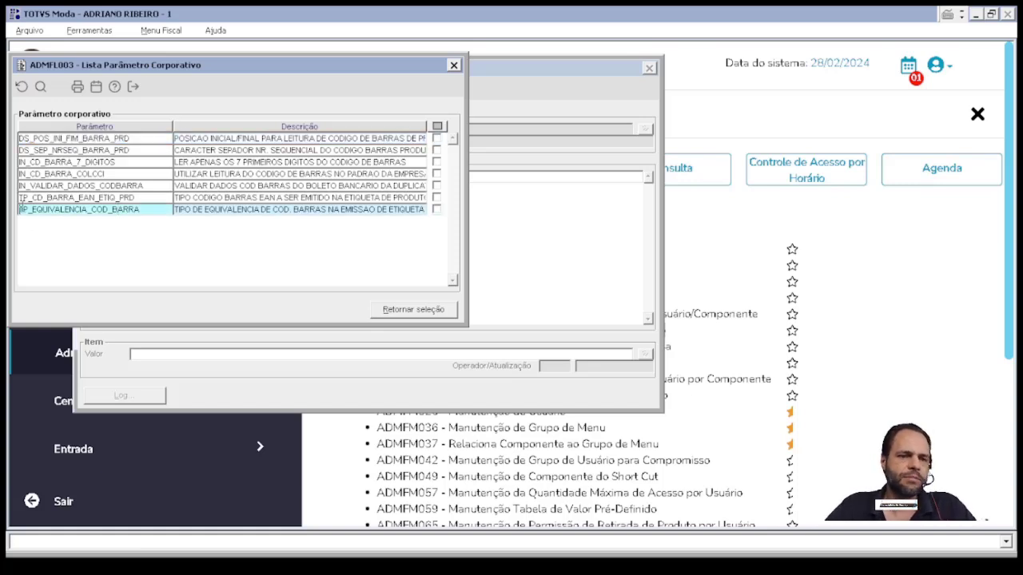
{"action": "double_click", "coordinate": [112, 209]}
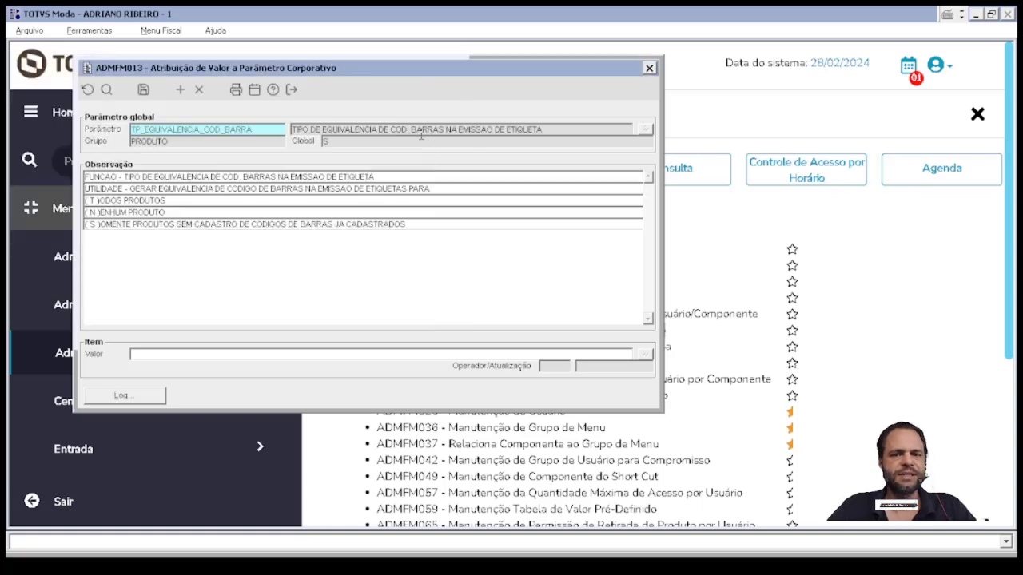
{"action": "left_click_drag", "start_coordinate": [294, 129], "coordinate": [562, 137]}
{"action": "left_click", "coordinate": [131, 179]}
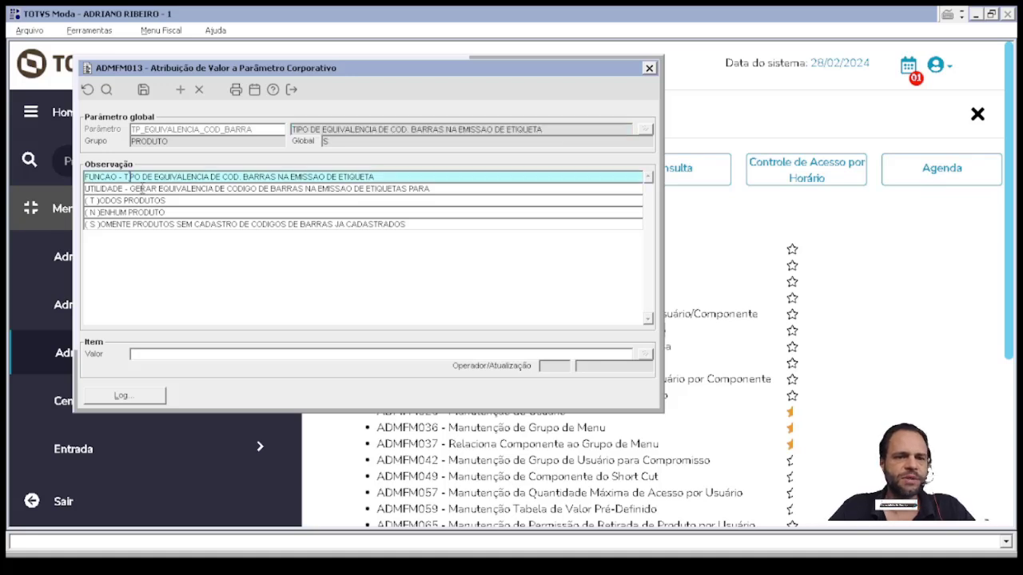
{"action": "left_click", "coordinate": [142, 190]}
{"action": "left_click_drag", "start_coordinate": [176, 224], "coordinate": [64, 228]}
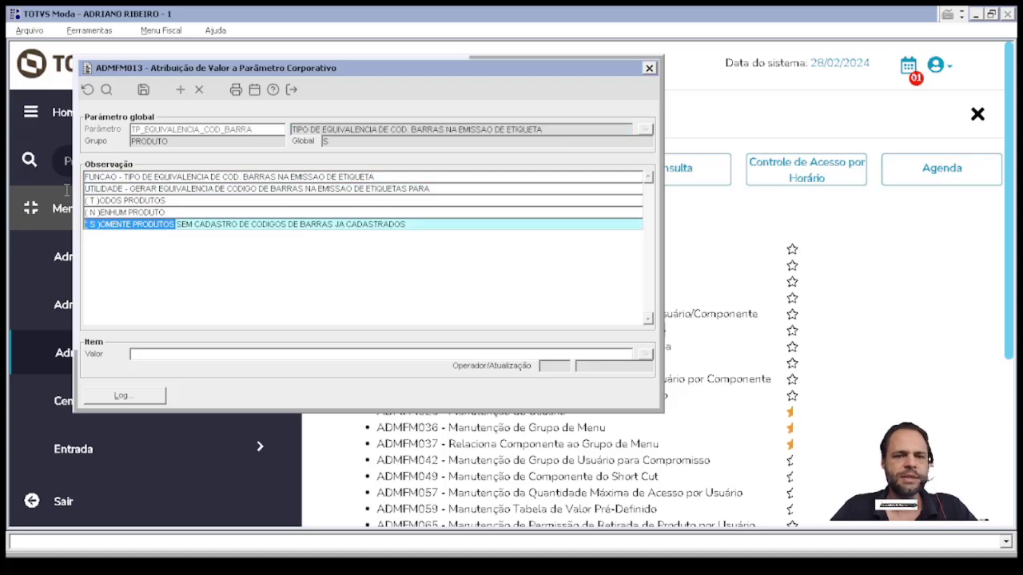
{"action": "left_click", "coordinate": [155, 354]}
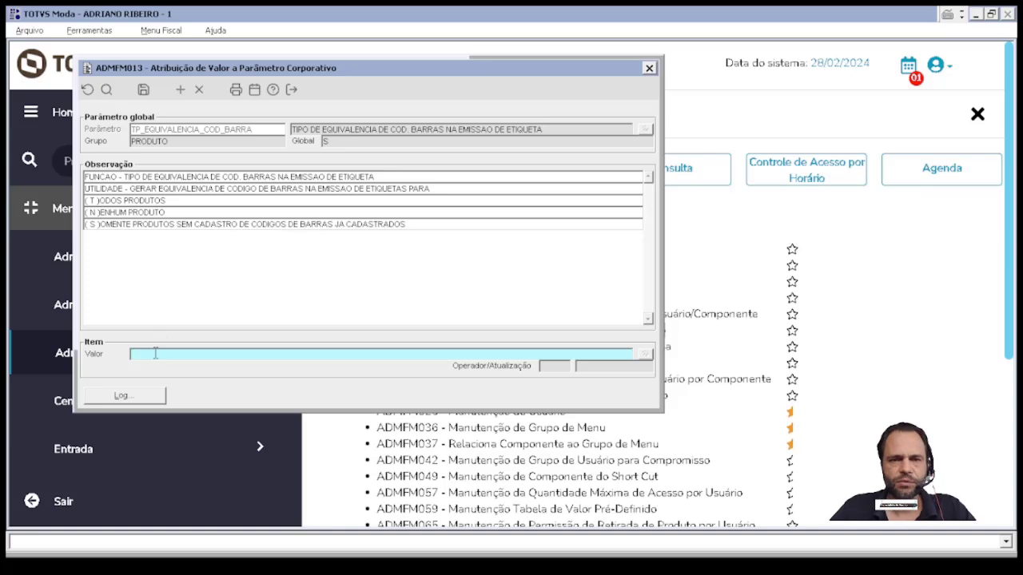
{"action": "left_click", "coordinate": [343, 142]}
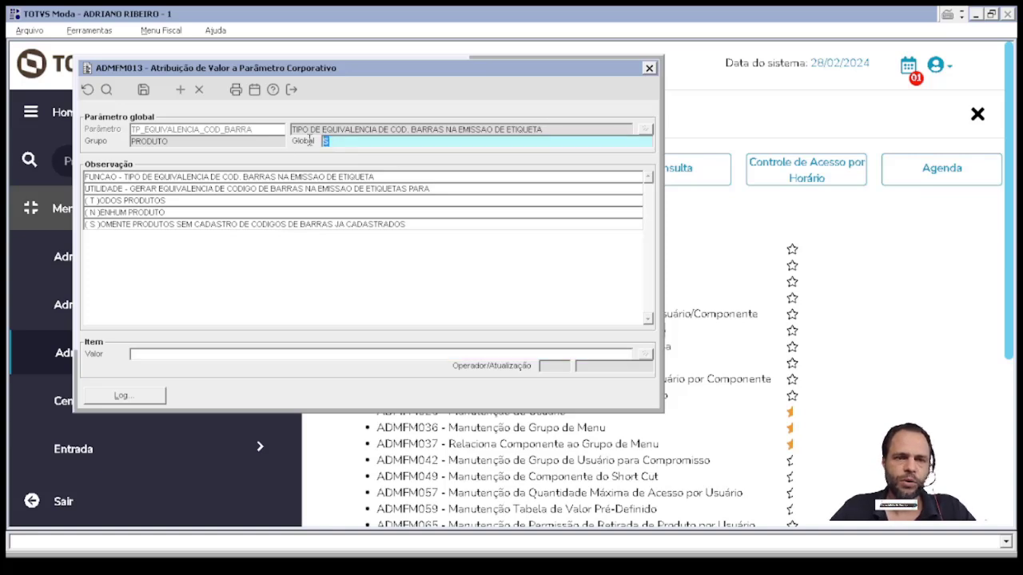
{"action": "left_click_drag", "start_coordinate": [105, 226], "coordinate": [362, 224]}
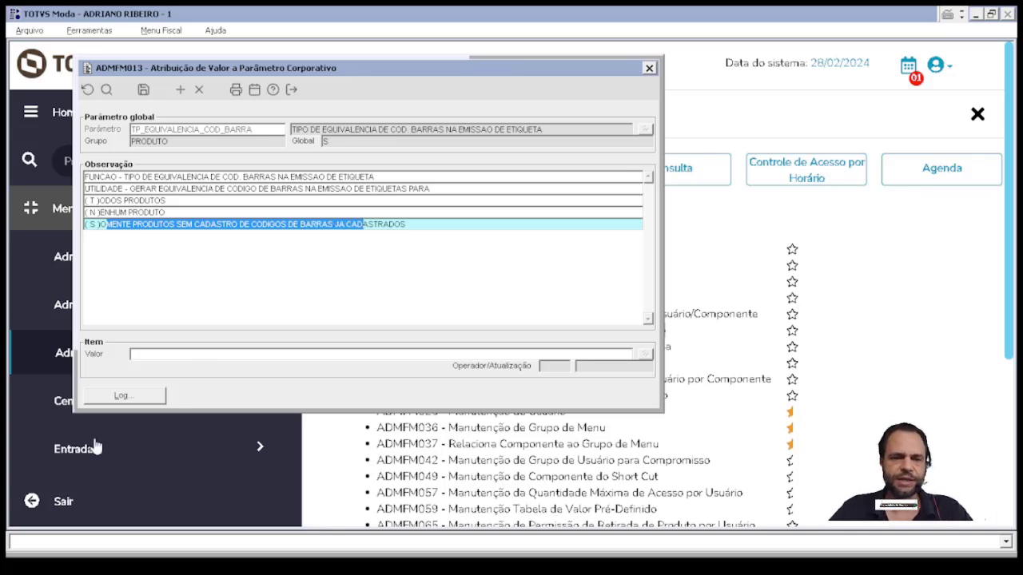
Step: Set the value of TP_EQUIVALENCIA_COD_BARRA to T, save it, and close the corporate parameter assignment window
{"action": "left_click", "coordinate": [154, 357]}
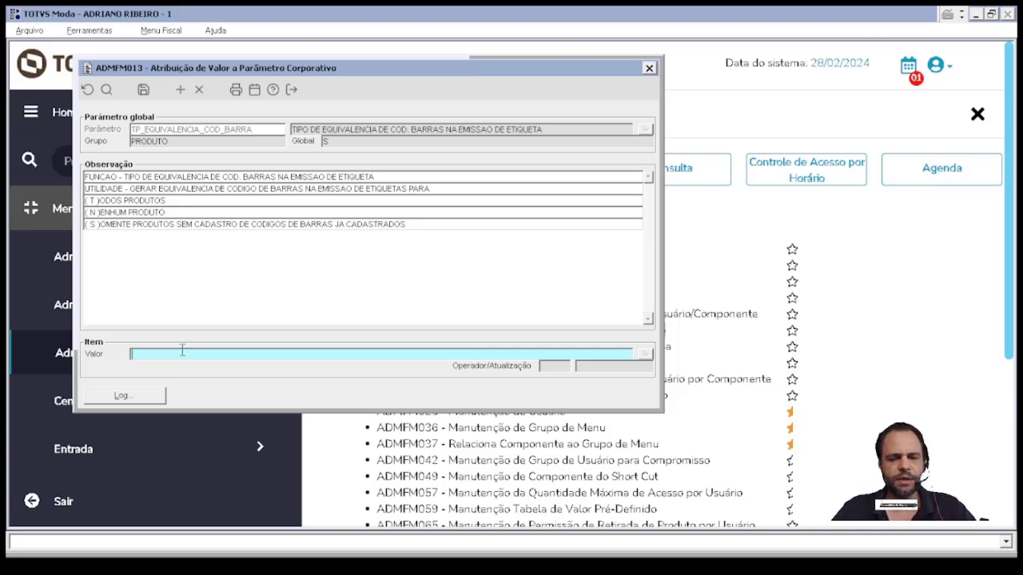
{"action": "type", "text": "T"}
{"action": "left_click", "coordinate": [144, 87]}
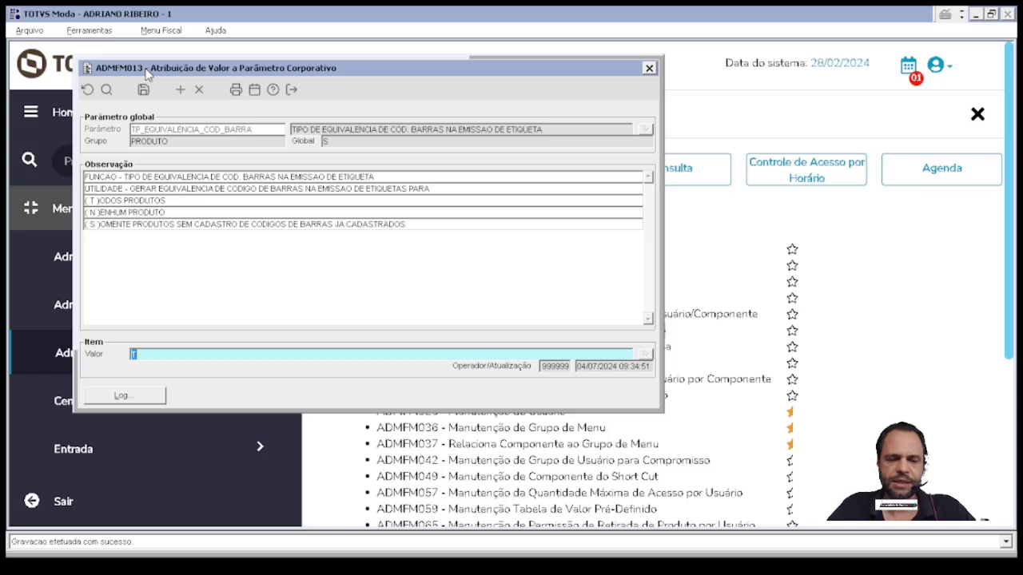
{"action": "key", "text": "Escape"}
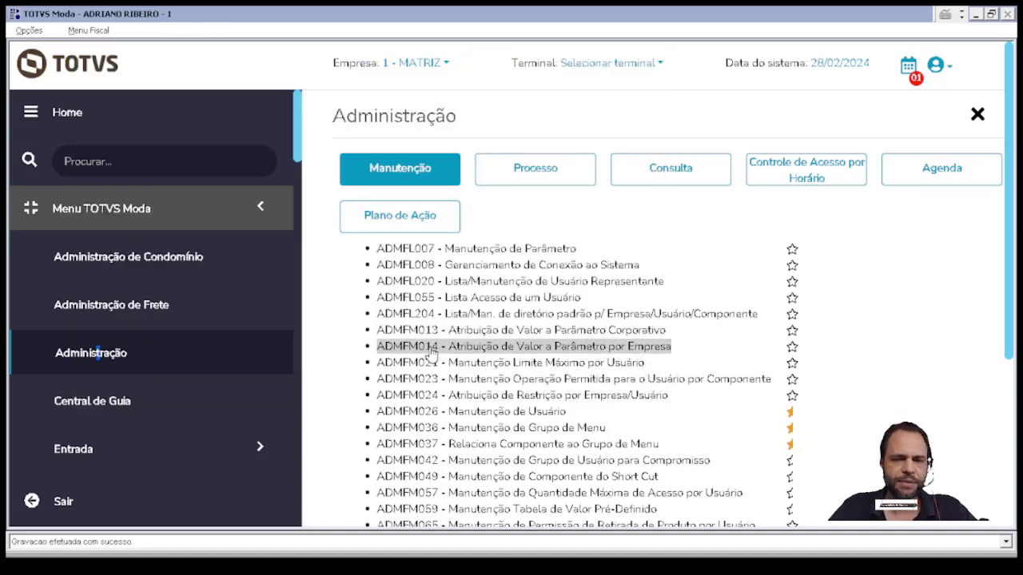
Step: Open ADMFM014 for per-company parameter values and search its parameter lookup list for codes matching "*BARRA*"
{"action": "left_click", "coordinate": [430, 349]}
{"action": "double_click", "coordinate": [152, 112]}
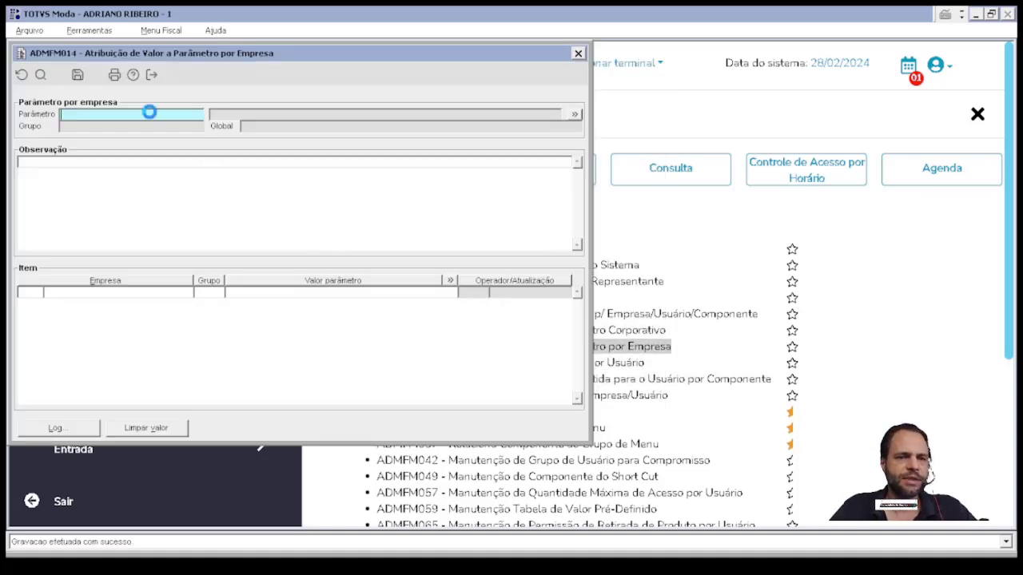
{"action": "key", "text": "F2"}
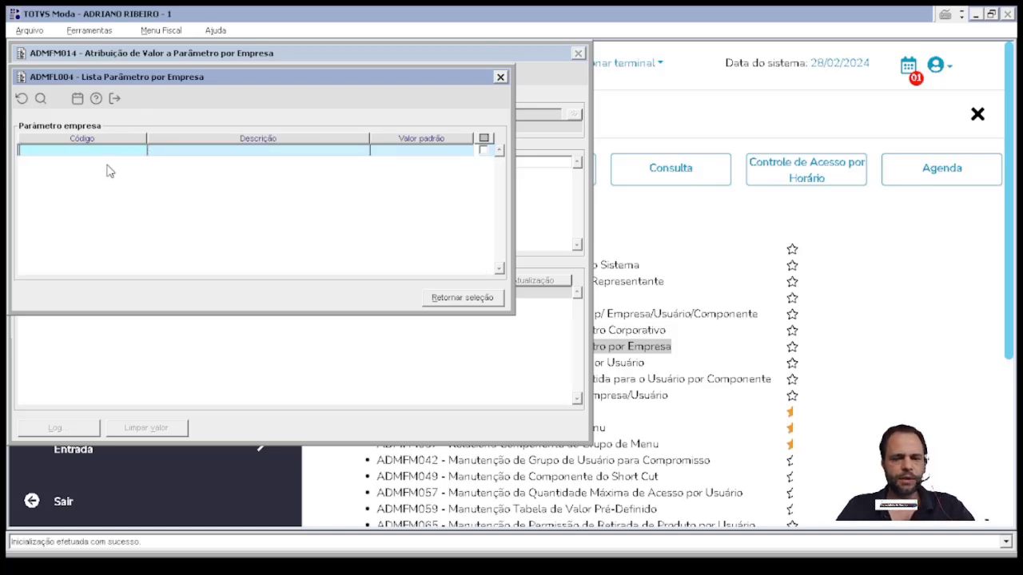
{"action": "type", "text": "*BARRA*"}
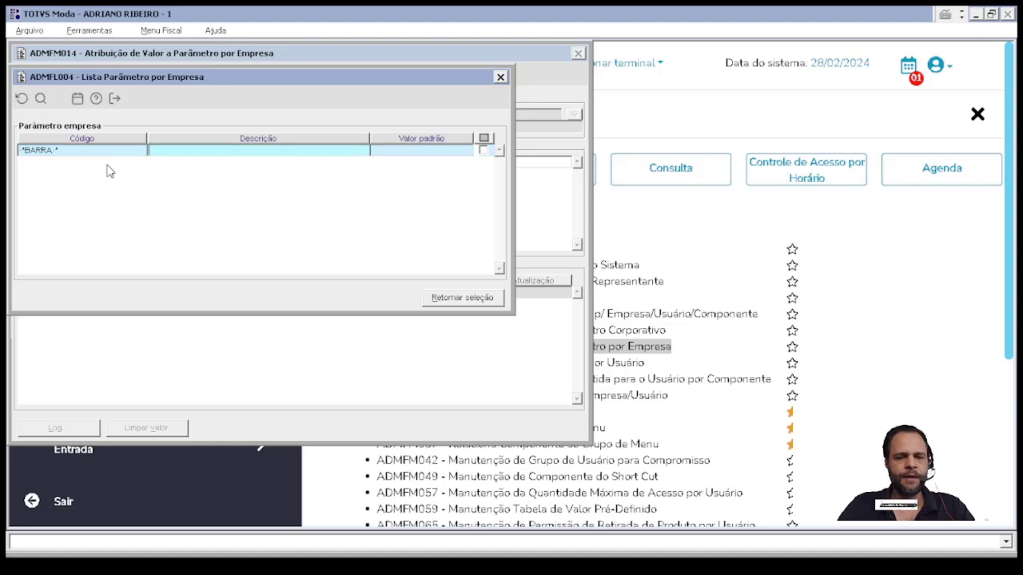
{"action": "key", "text": "F4"}
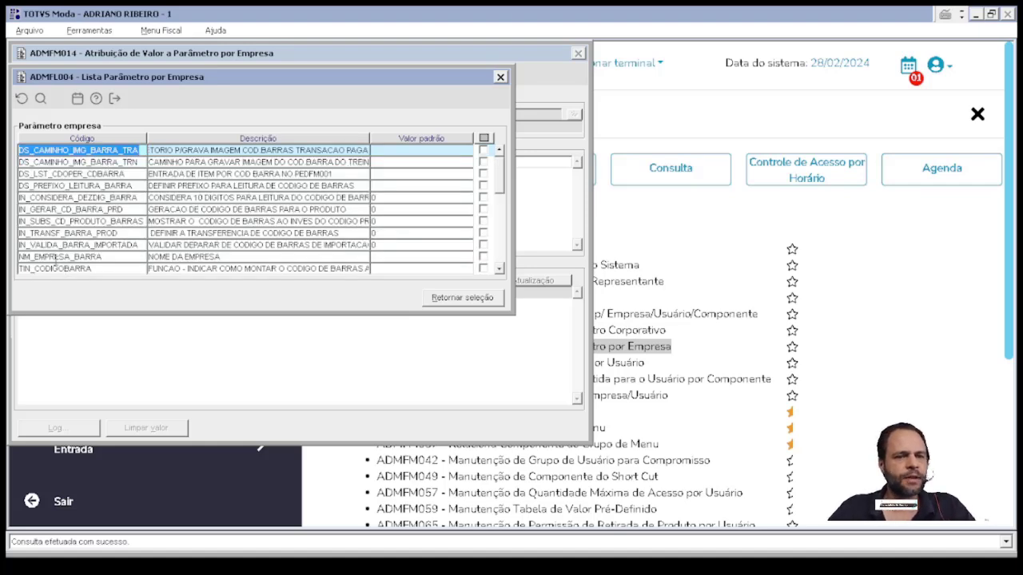
Step: Load the NM_EMPRESA_BARRA parameter, examine its description and the value assigned to each company, and save the record
{"action": "double_click", "coordinate": [55, 257]}
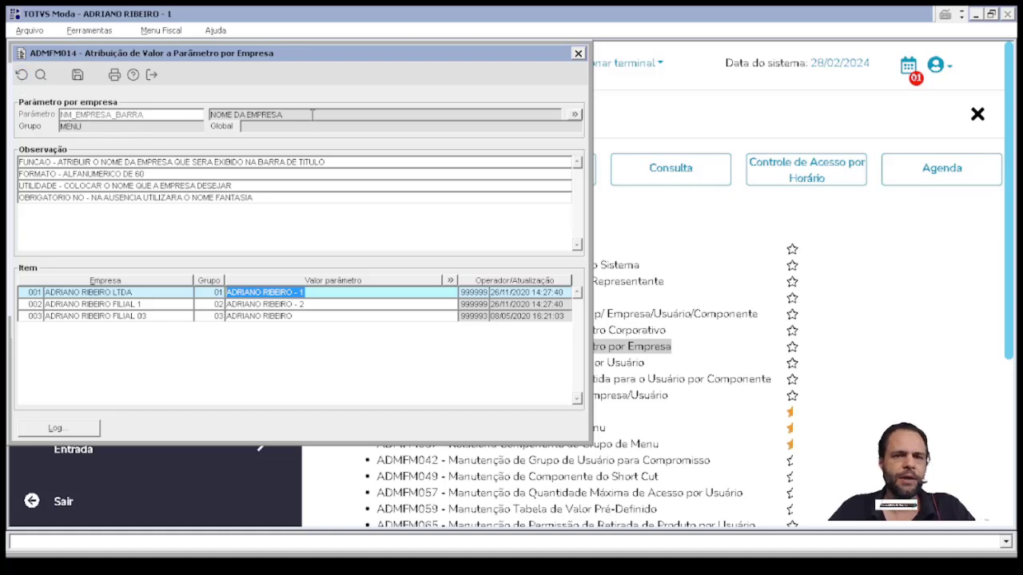
{"action": "left_click", "coordinate": [311, 115]}
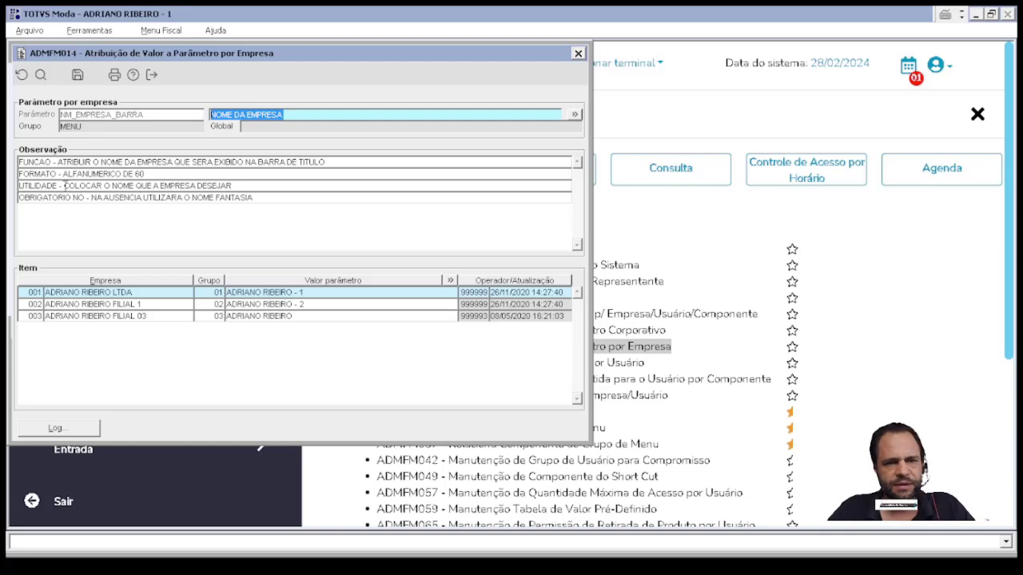
{"action": "left_click", "coordinate": [324, 298]}
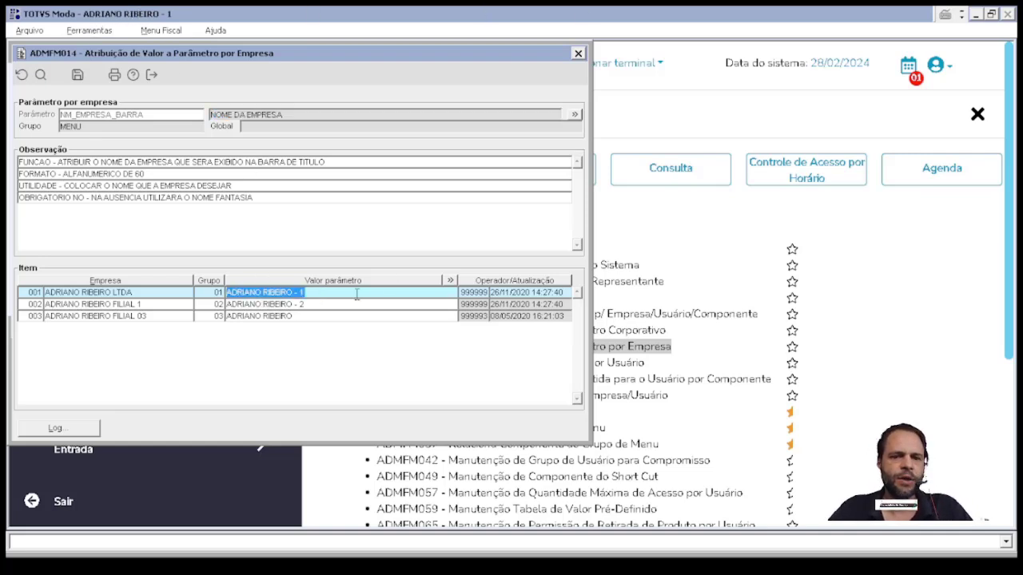
{"action": "left_click", "coordinate": [314, 317]}
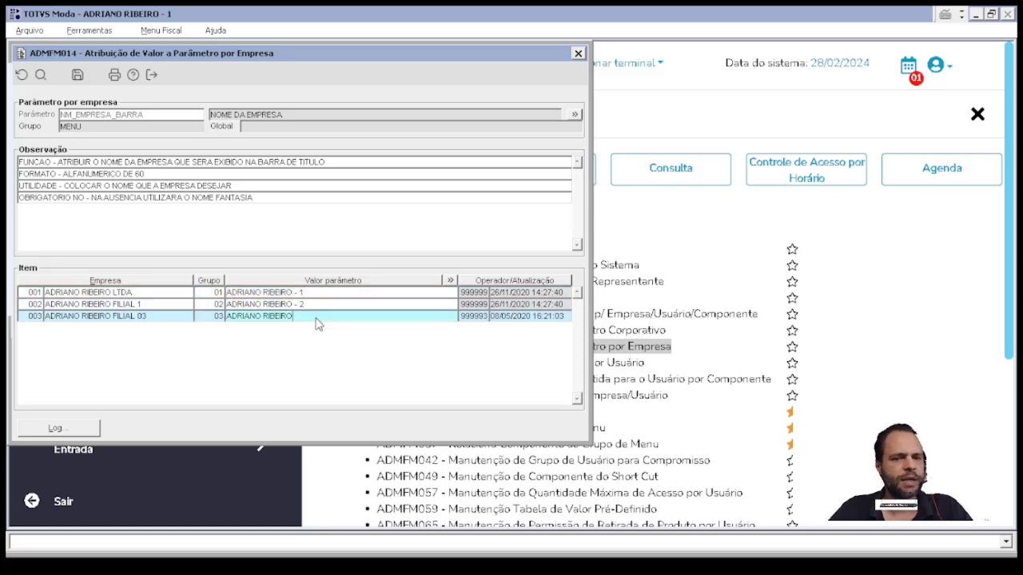
{"action": "left_click", "coordinate": [80, 77]}
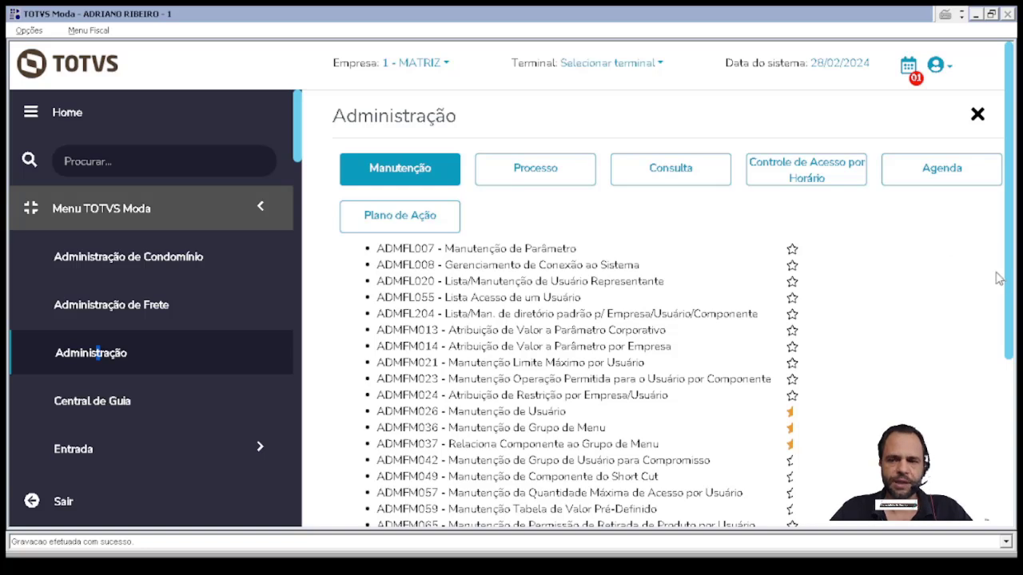
Step: Open the ADMFL034 company parameter viewer from the Administração queries and list the parameters whose names contain BARRA
{"action": "left_click_drag", "start_coordinate": [1009, 292], "coordinate": [1008, 261]}
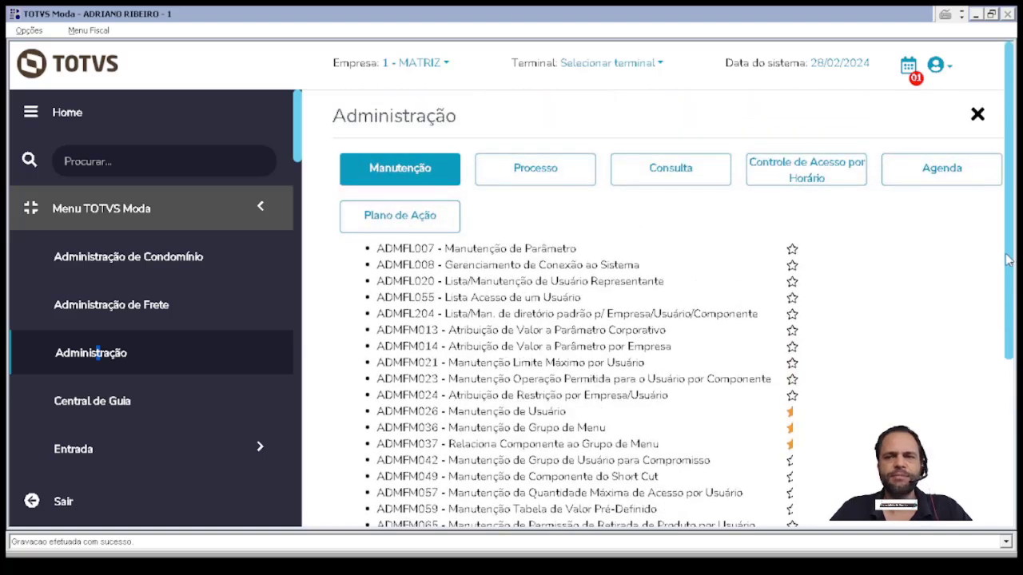
{"action": "left_click", "coordinate": [691, 168]}
{"action": "left_click_drag", "start_coordinate": [1013, 159], "coordinate": [1011, 286]}
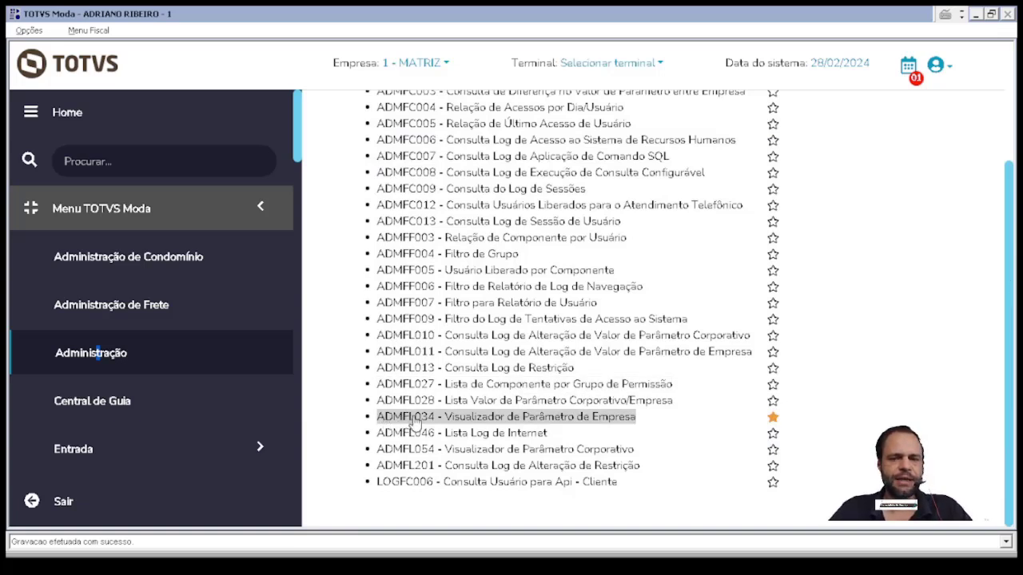
{"action": "left_click", "coordinate": [543, 417]}
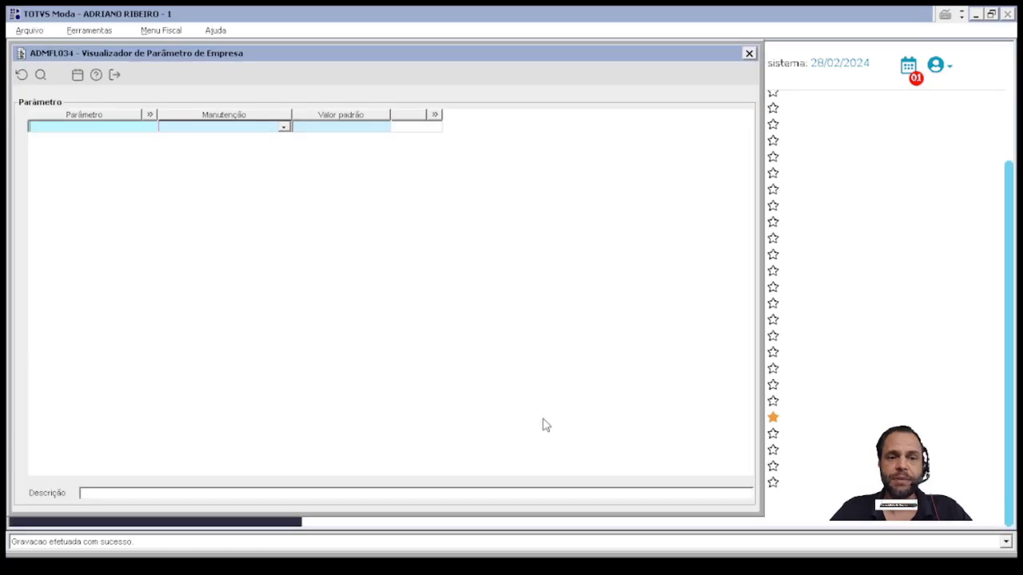
{"action": "left_click", "coordinate": [74, 128]}
{"action": "type", "text": "*B"}
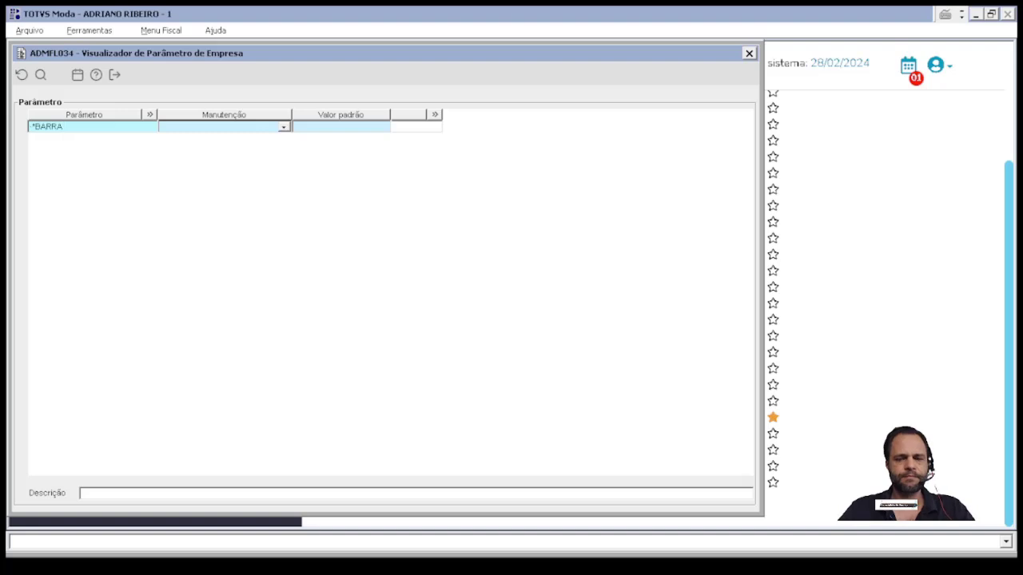
{"action": "type", "text": "ARRA"}
{"action": "key", "text": "Return"}
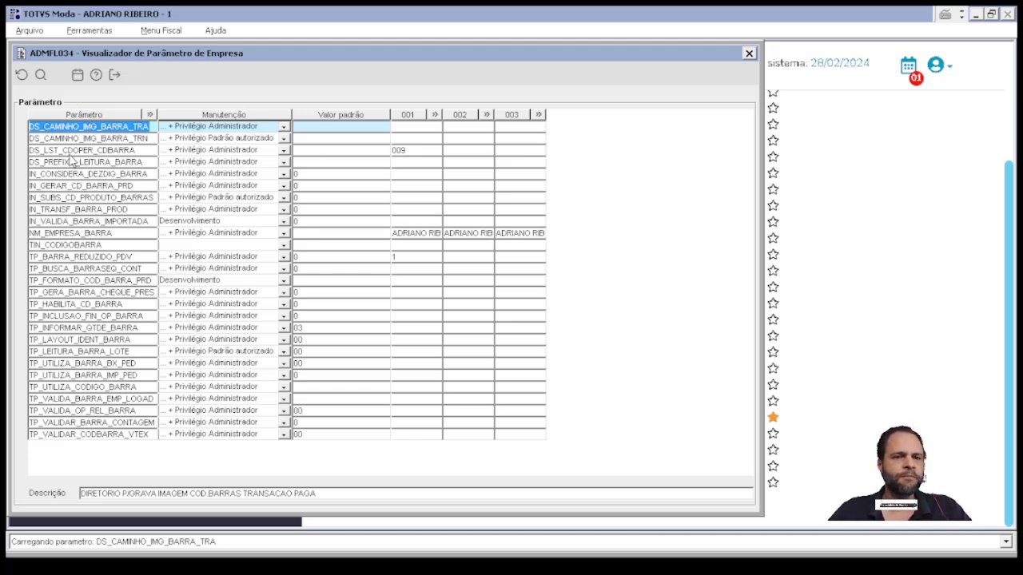
Step: Open TP_VALIDAR_CODBARRA_VTEX from company 003's value cell, examine its valid values, and close it
{"action": "double_click", "coordinate": [511, 435]}
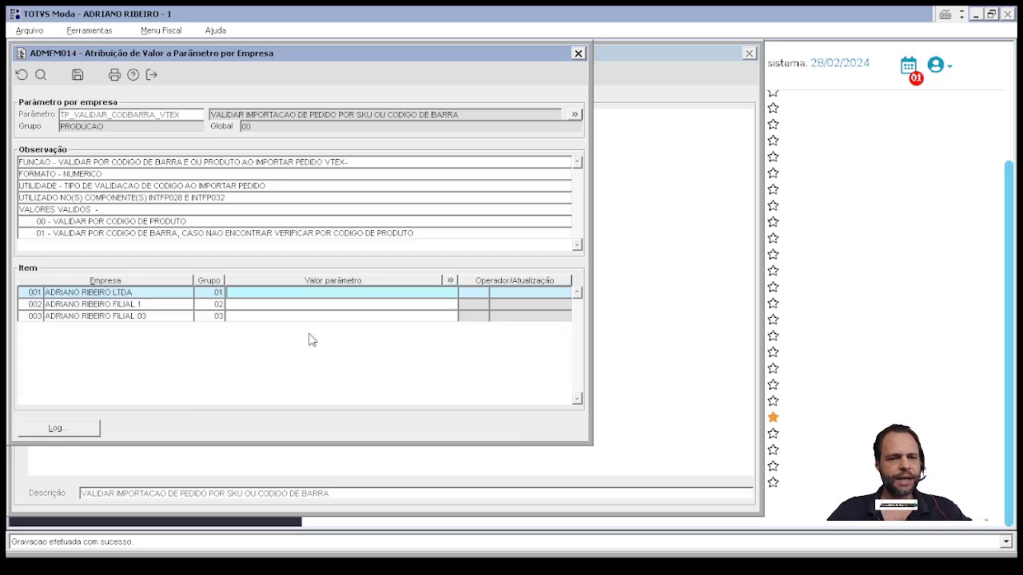
{"action": "left_click_drag", "start_coordinate": [160, 224], "coordinate": [330, 210]}
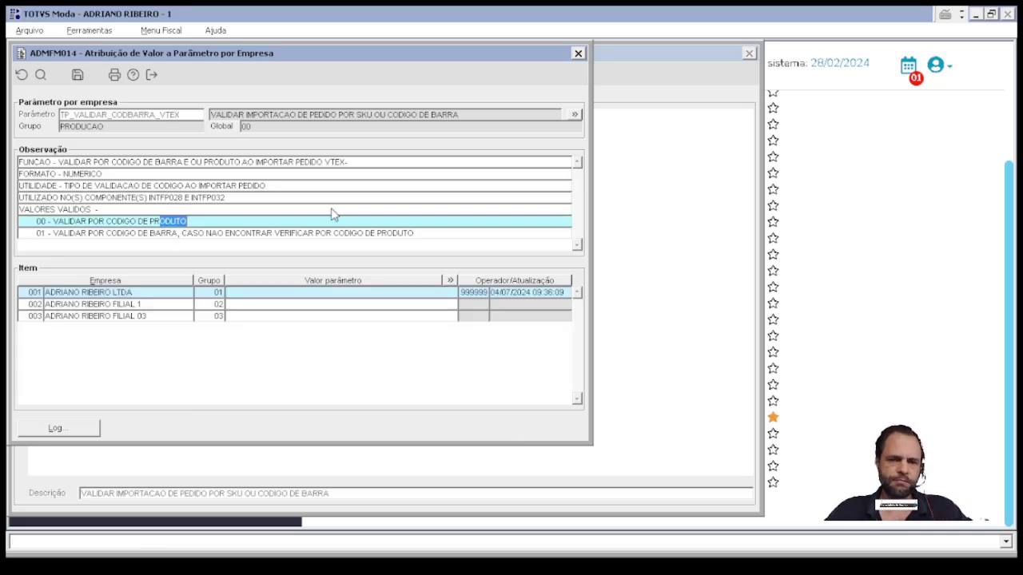
{"action": "key", "text": "Escape"}
Step: Inspect TP_UTILIZA_BARRA_BX_PED for company 003 and IN_TRANSF_BARRA_PROD for company 002, and close the company parameter viewer
{"action": "left_click", "coordinate": [507, 363]}
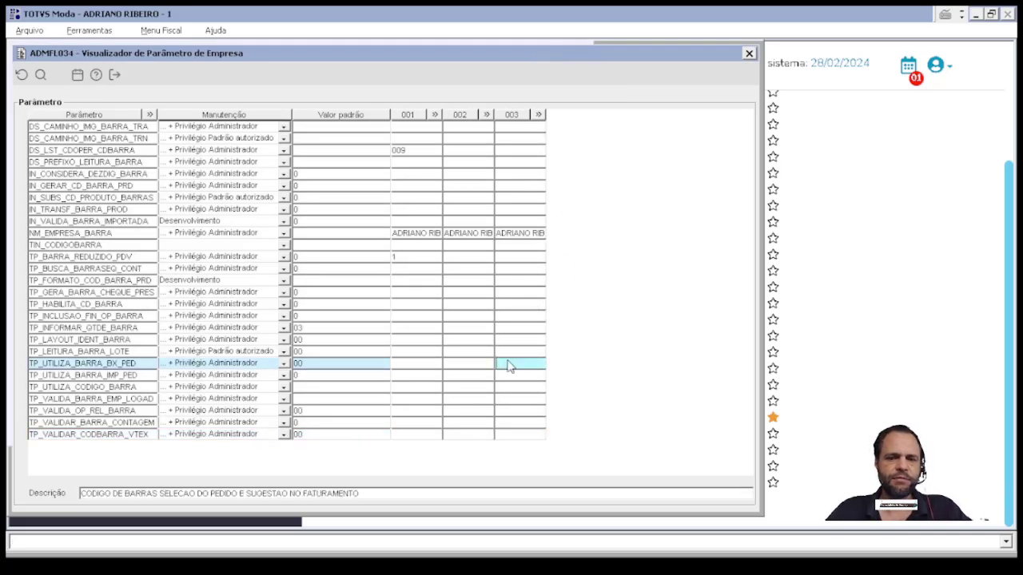
{"action": "double_click", "coordinate": [506, 363]}
{"action": "key", "text": "Escape"}
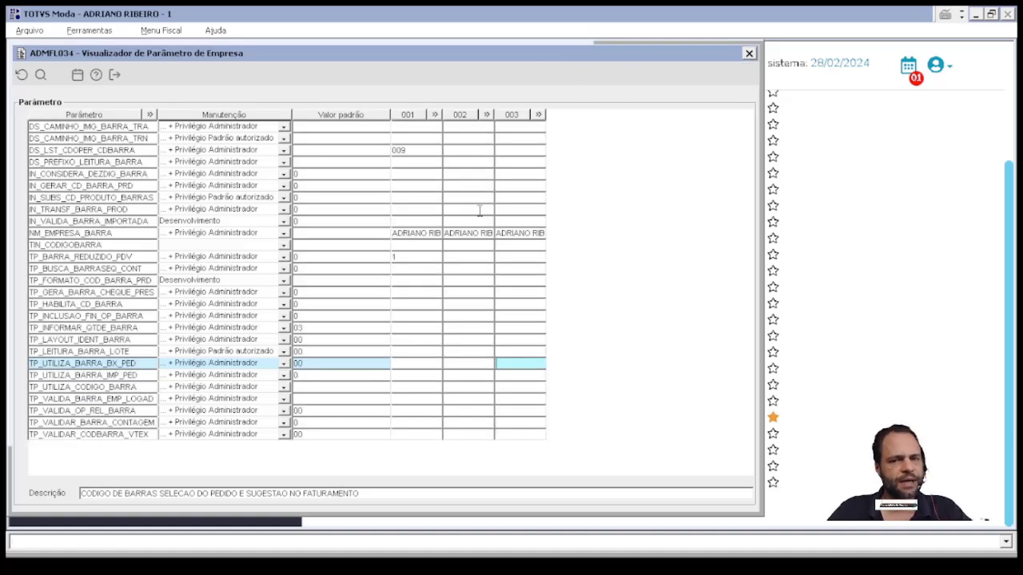
{"action": "left_click", "coordinate": [482, 205]}
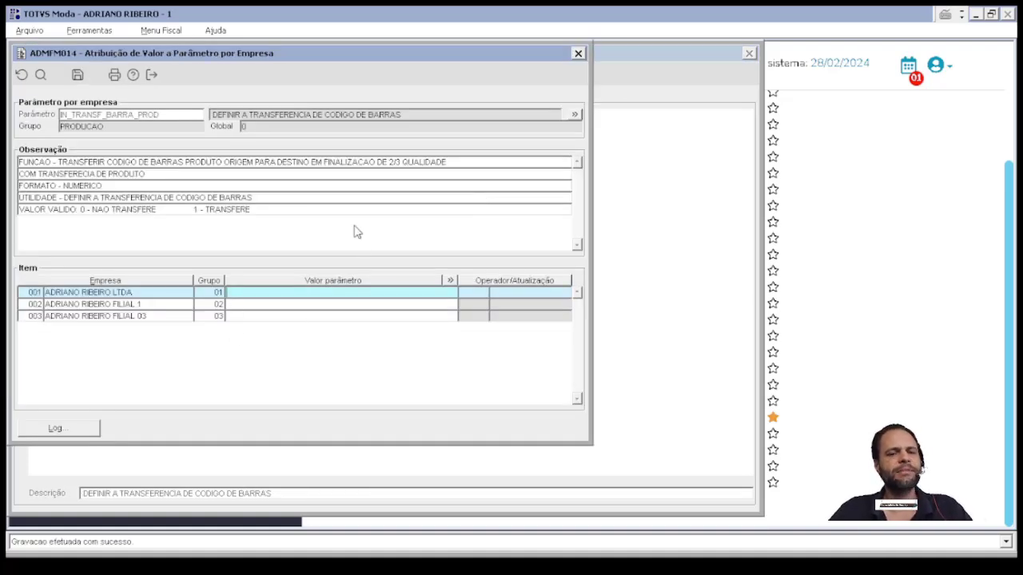
{"action": "key", "text": "Escape"}
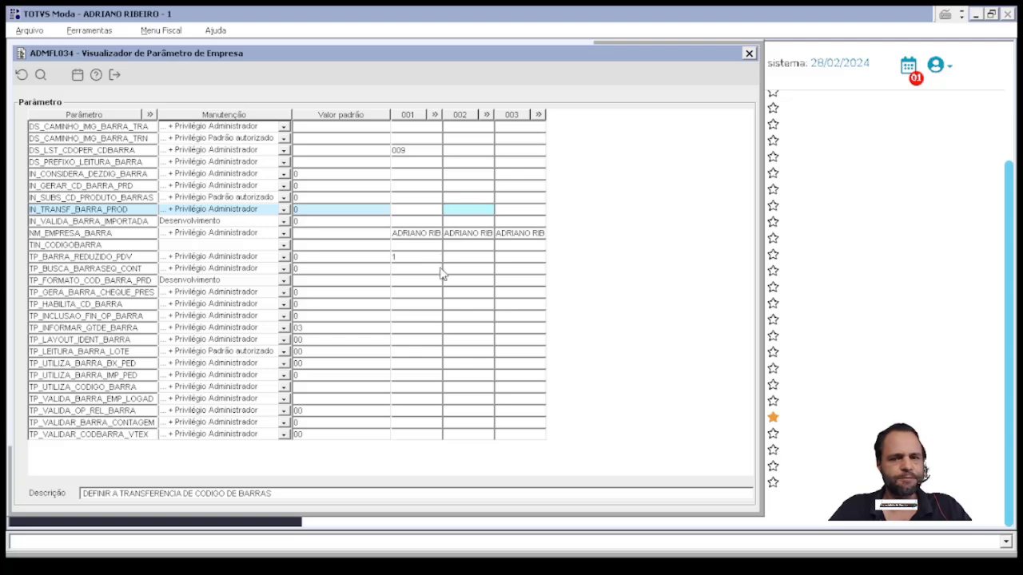
{"action": "key", "text": "Escape"}
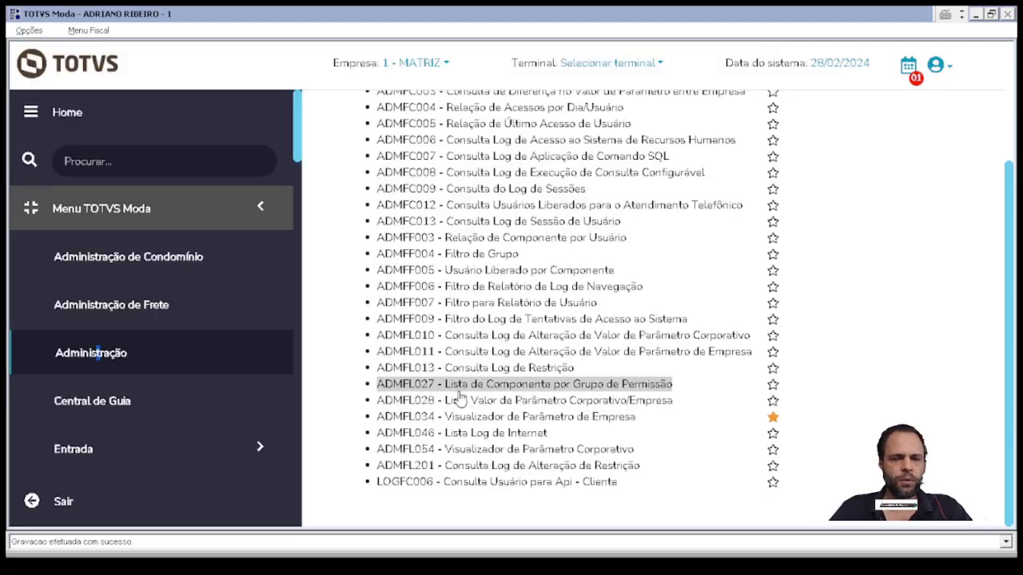
Step: Open the ADMFL054 corporate parameter viewer, list the parameters matching "*BARRA*", and examine their value column
{"action": "left_click", "coordinate": [417, 450]}
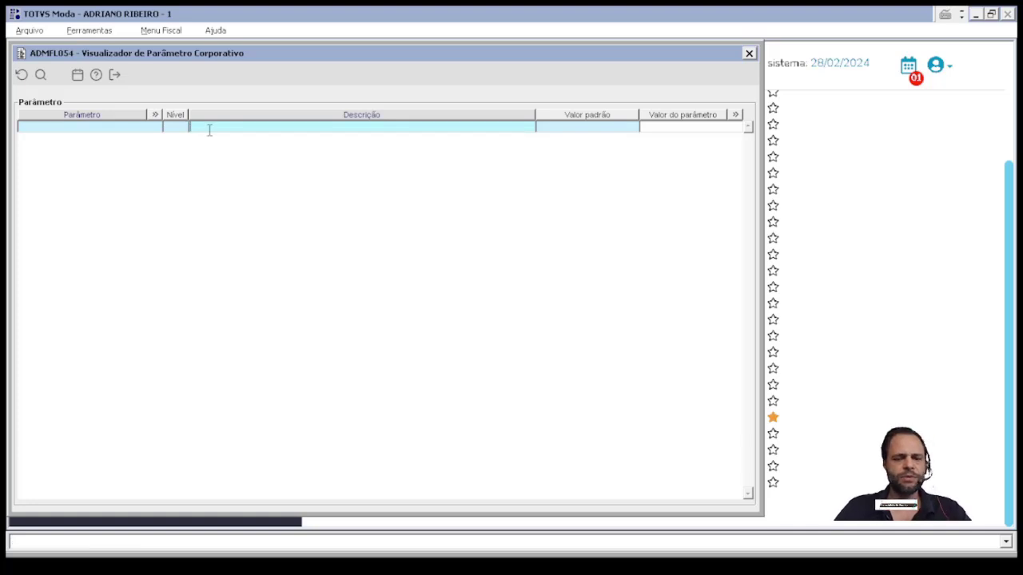
{"action": "type", "text": "*BAR"}
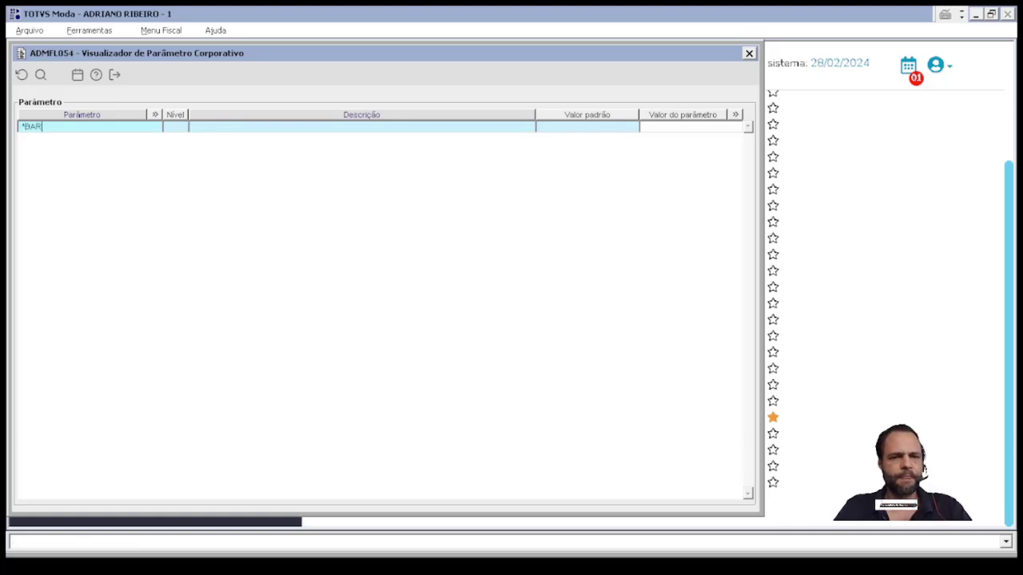
{"action": "type", "text": "RA*"}
{"action": "key", "text": "Return"}
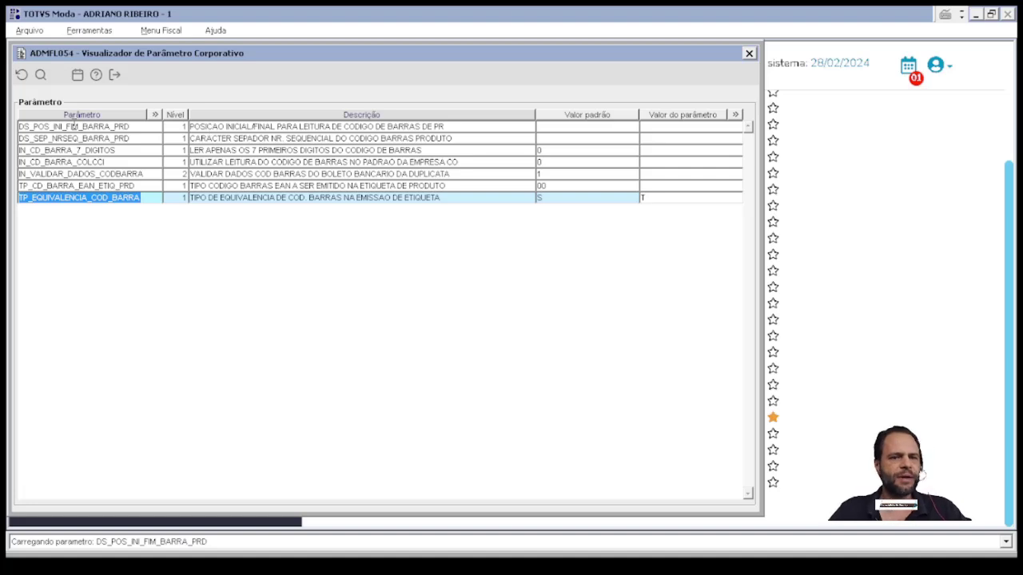
{"action": "left_click", "coordinate": [687, 126]}
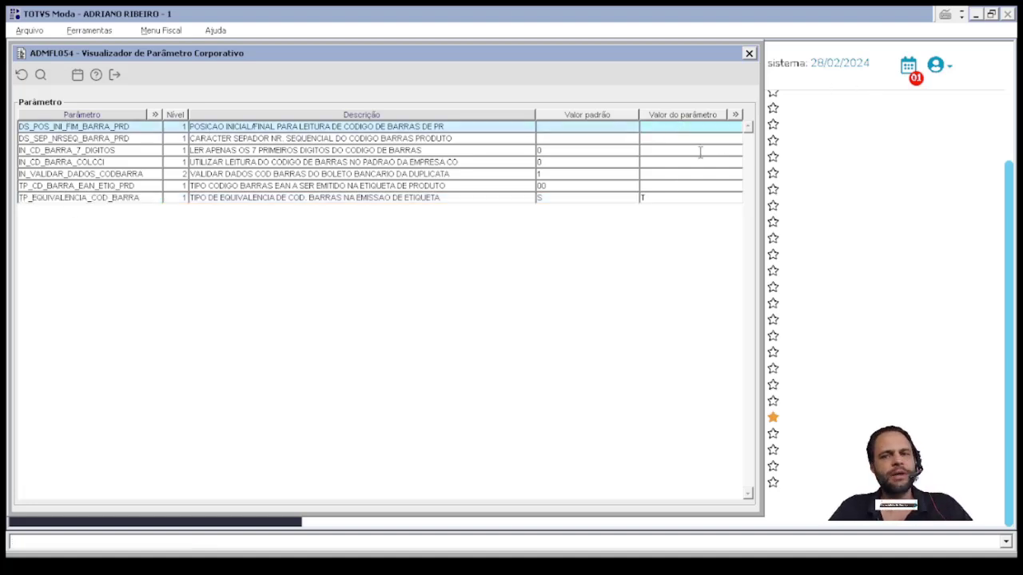
Step: Inspect the assignment details of corporate parameters TP_EQUIVALENCIA_COD_BARRA and IN_CD_BARRA_COLCCI, and close the corporate parameter viewer
{"action": "left_click", "coordinate": [680, 198]}
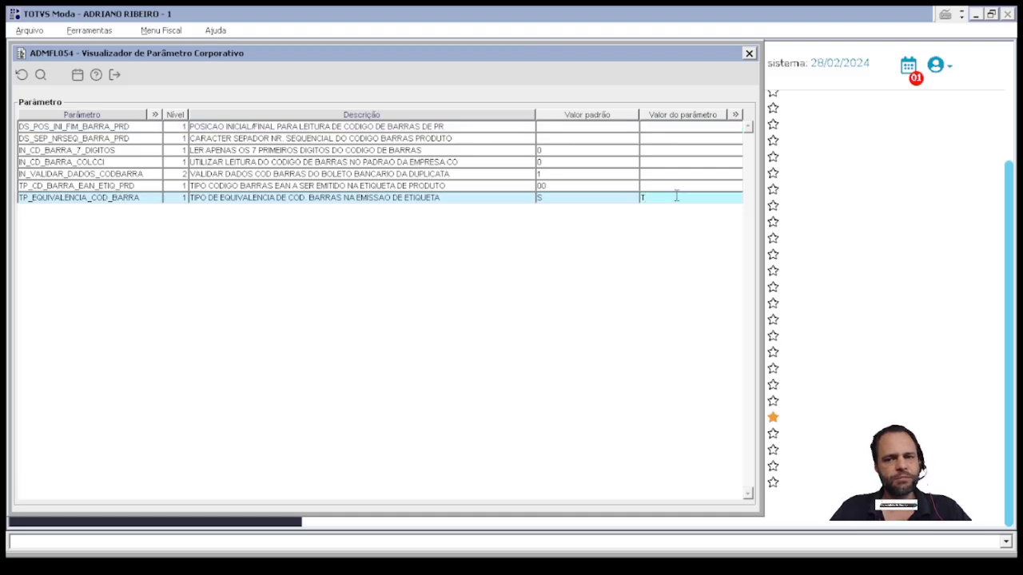
{"action": "double_click", "coordinate": [676, 197]}
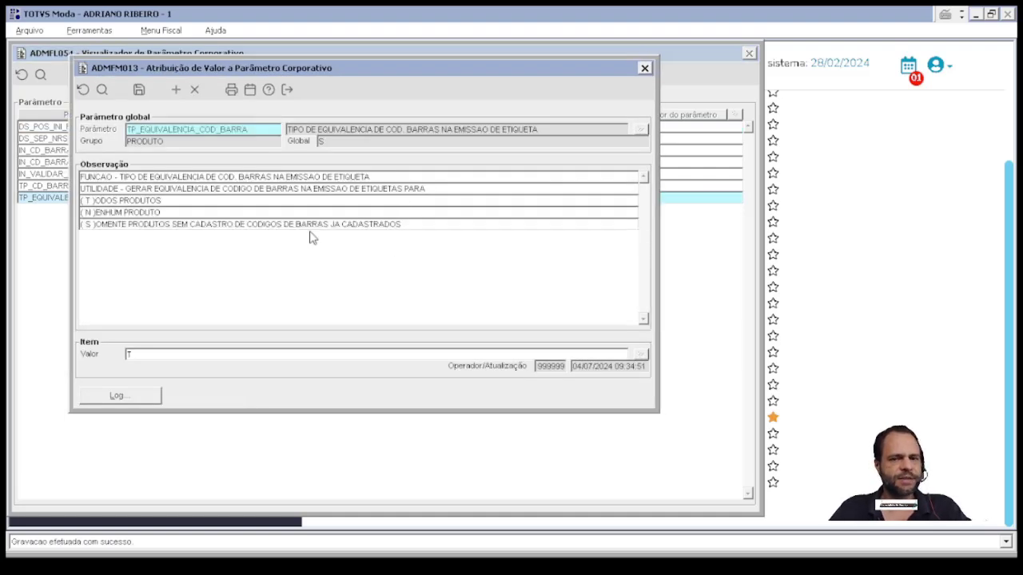
{"action": "key", "text": "Escape"}
{"action": "double_click", "coordinate": [739, 164]}
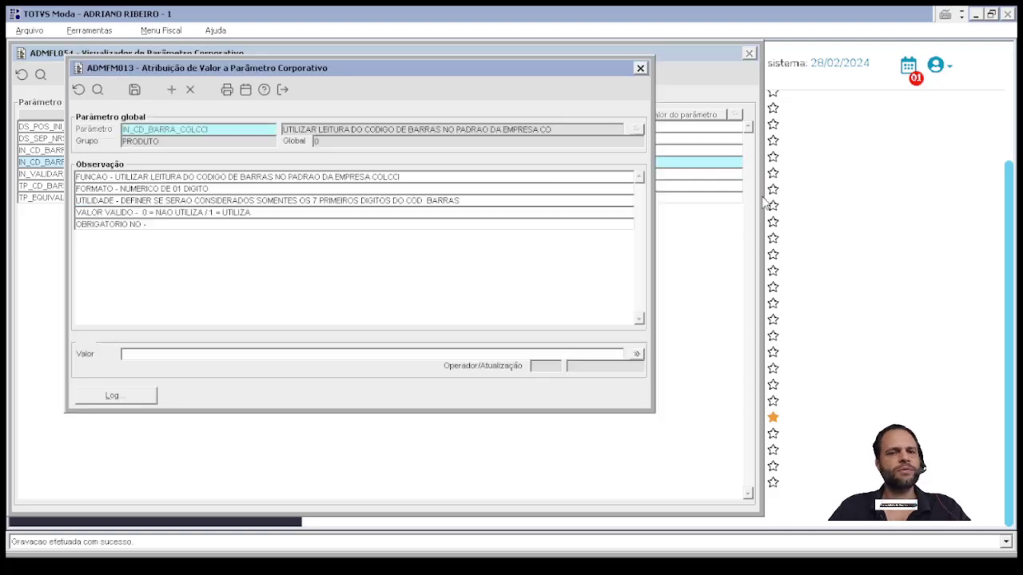
{"action": "key", "text": "Escape"}
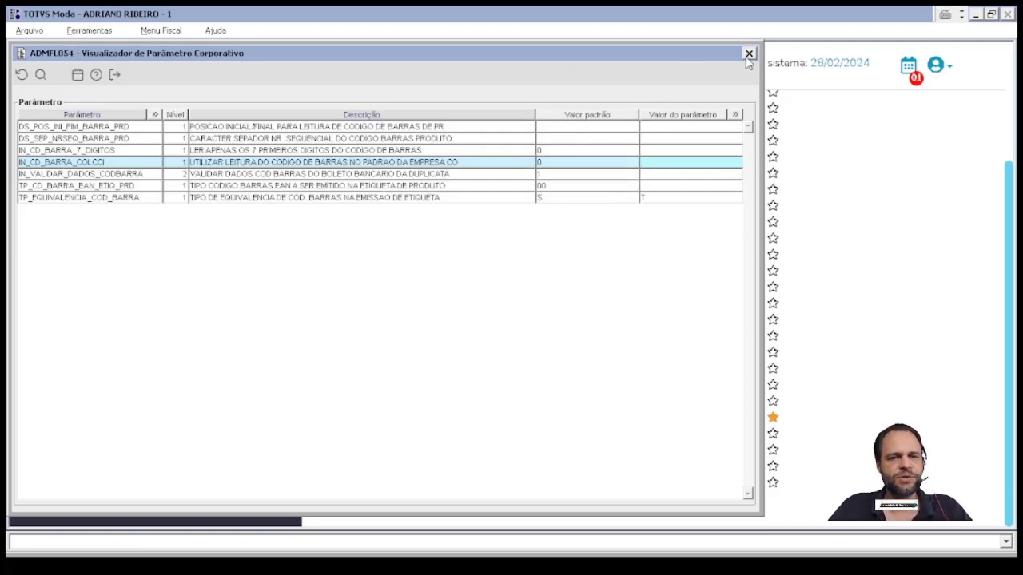
{"action": "left_click", "coordinate": [748, 55]}
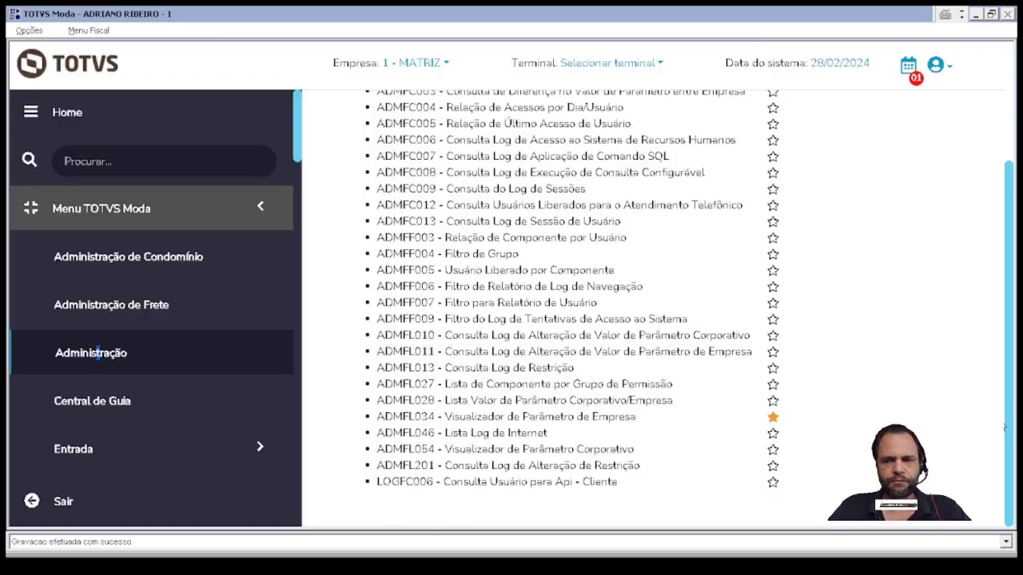
Step: Review the Administração maintenance components and the query components, locating the parameter maintenance, value assignment and viewer entries
{"action": "left_click_drag", "start_coordinate": [1010, 422], "coordinate": [1017, 327]}
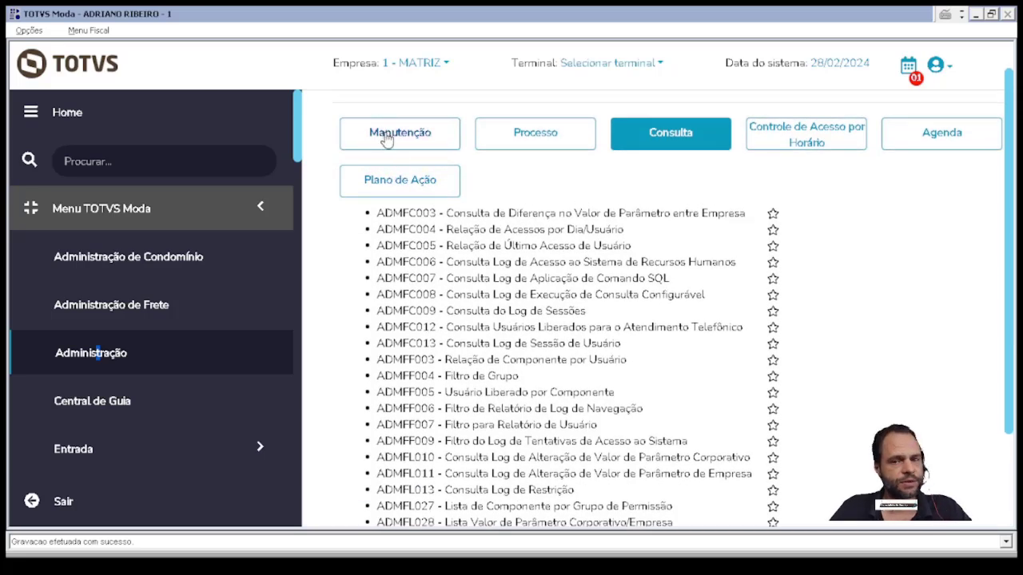
{"action": "left_click", "coordinate": [386, 136]}
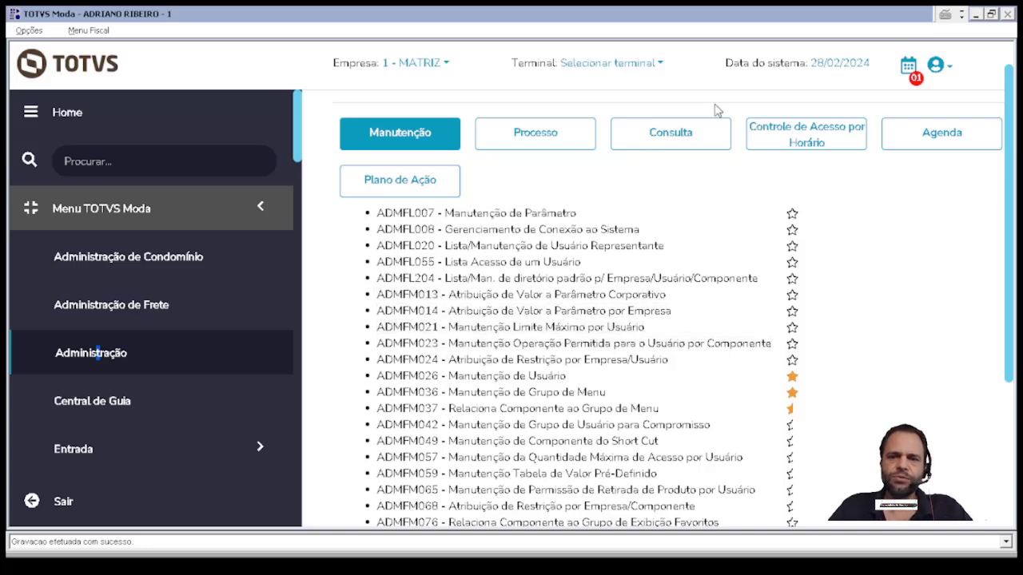
{"action": "left_click", "coordinate": [676, 136]}
{"action": "scroll", "coordinate": [994, 263], "scroll_direction": "down", "scroll_amount": 3}
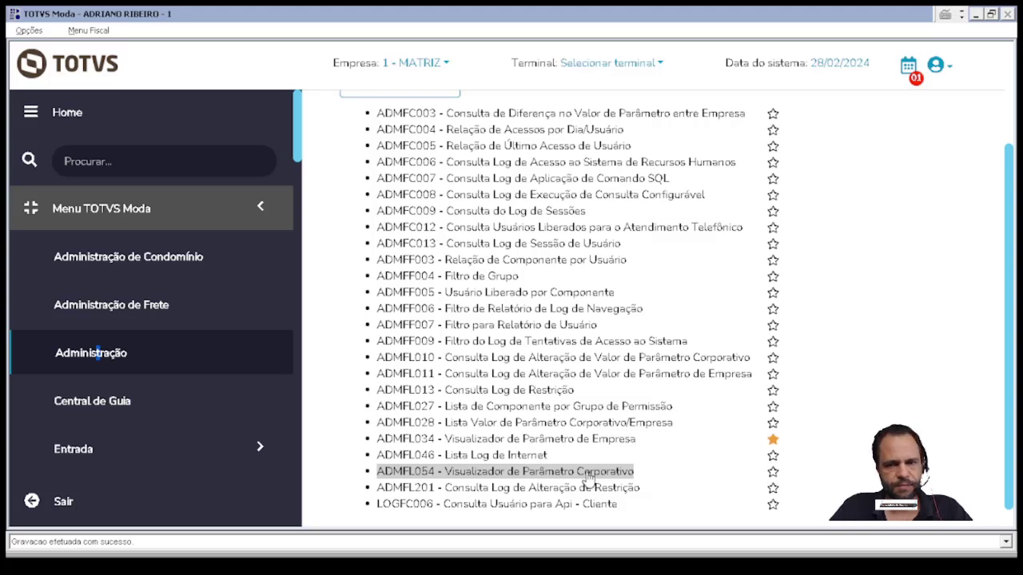
{"action": "scroll", "coordinate": [914, 201], "scroll_direction": "up", "scroll_amount": 3}
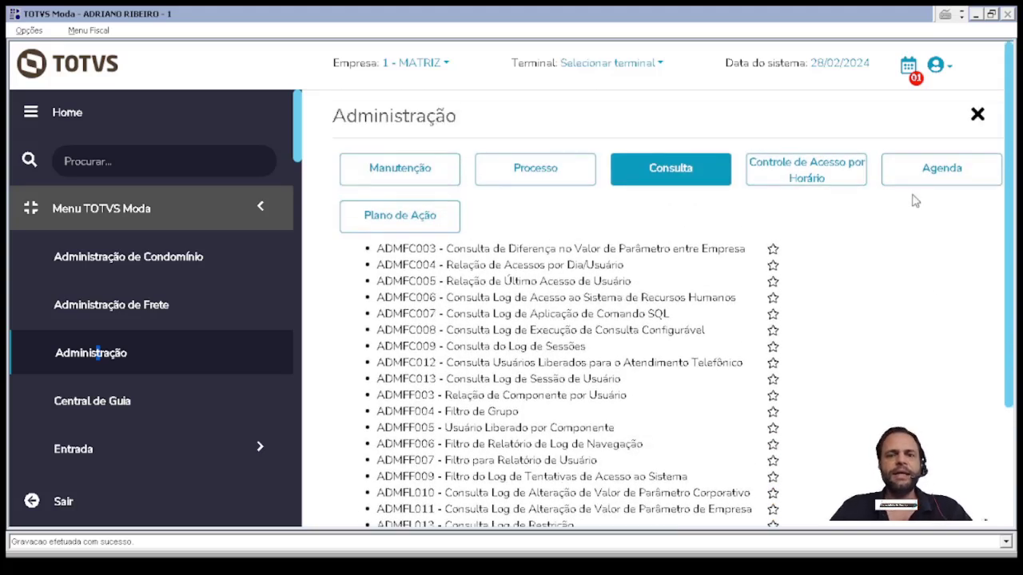